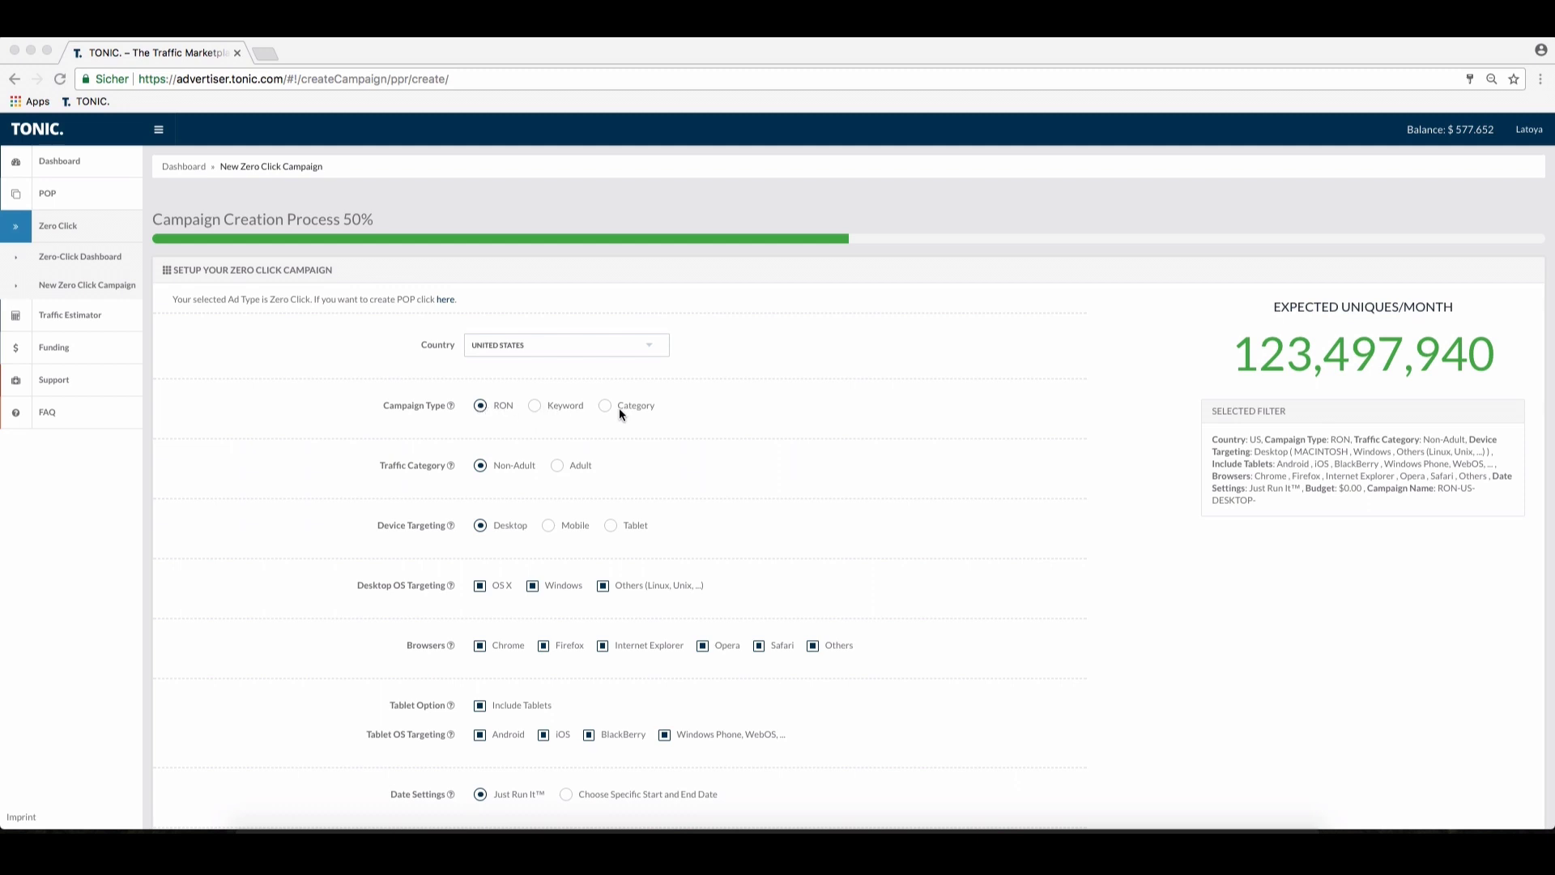
Step: Switch the campaign type to Keyword and try the sample keywords amazon and facebook, clearing each one
left_click(534, 406)
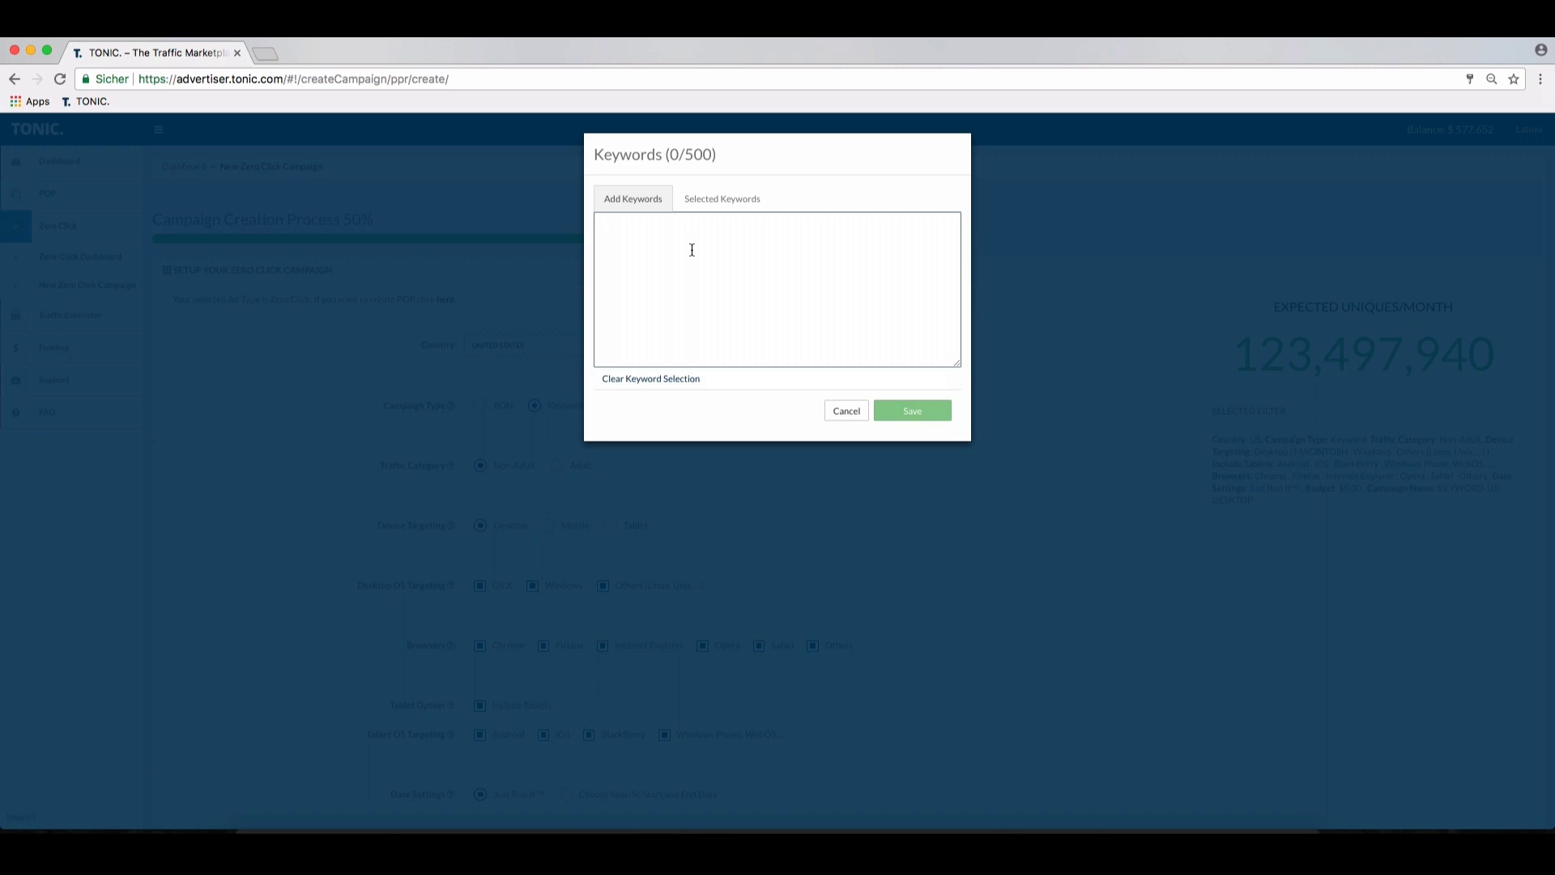
type("amazon")
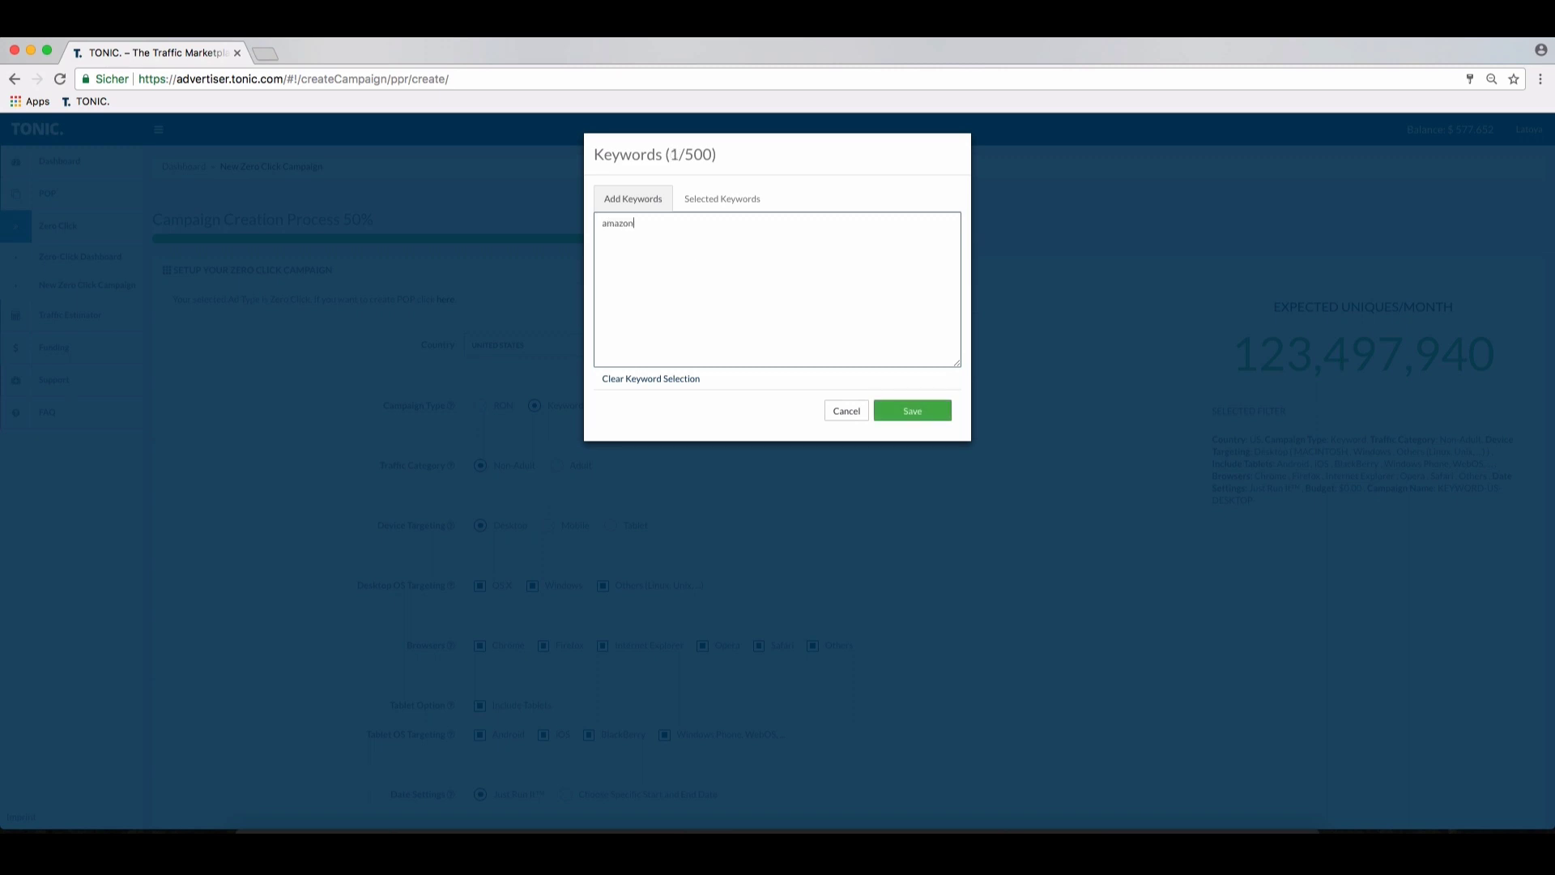
type("o")
key("BackSpace")
key("BackSpace")
key("BackSpace")
key("BackSpace")
key("BackSpace")
type("facebook")
key("BackSpace")
key("BackSpace")
key("BackSpace")
key("BackSpace")
key("BackSpace")
key("BackSpace")
key("BackSpace")
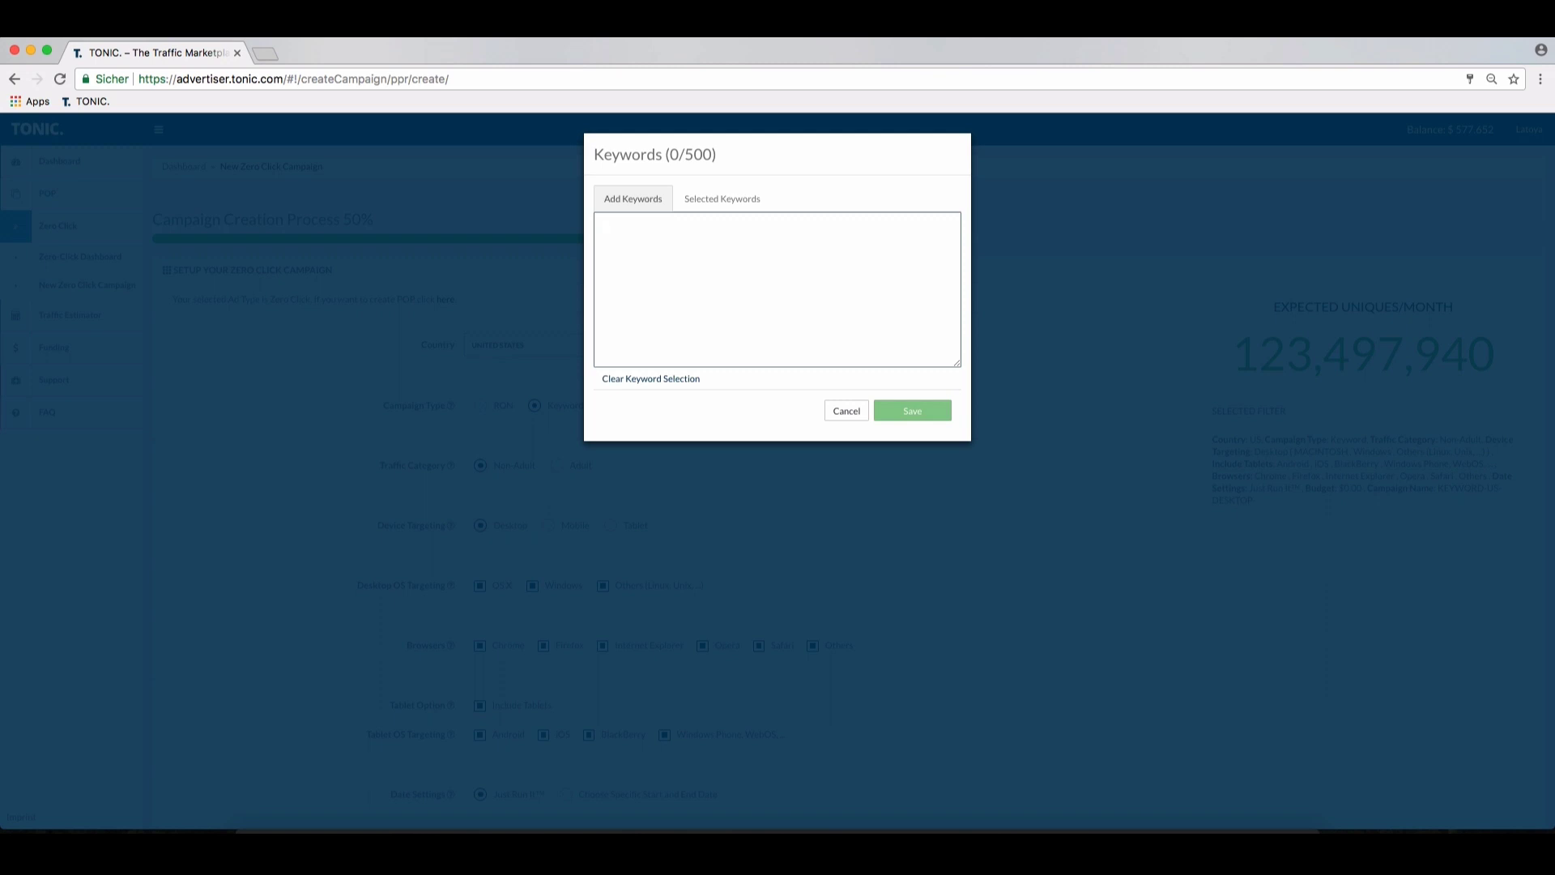
Step: Try the sample keywords cheap flights and flights, and clear the keyword list
type("cheap")
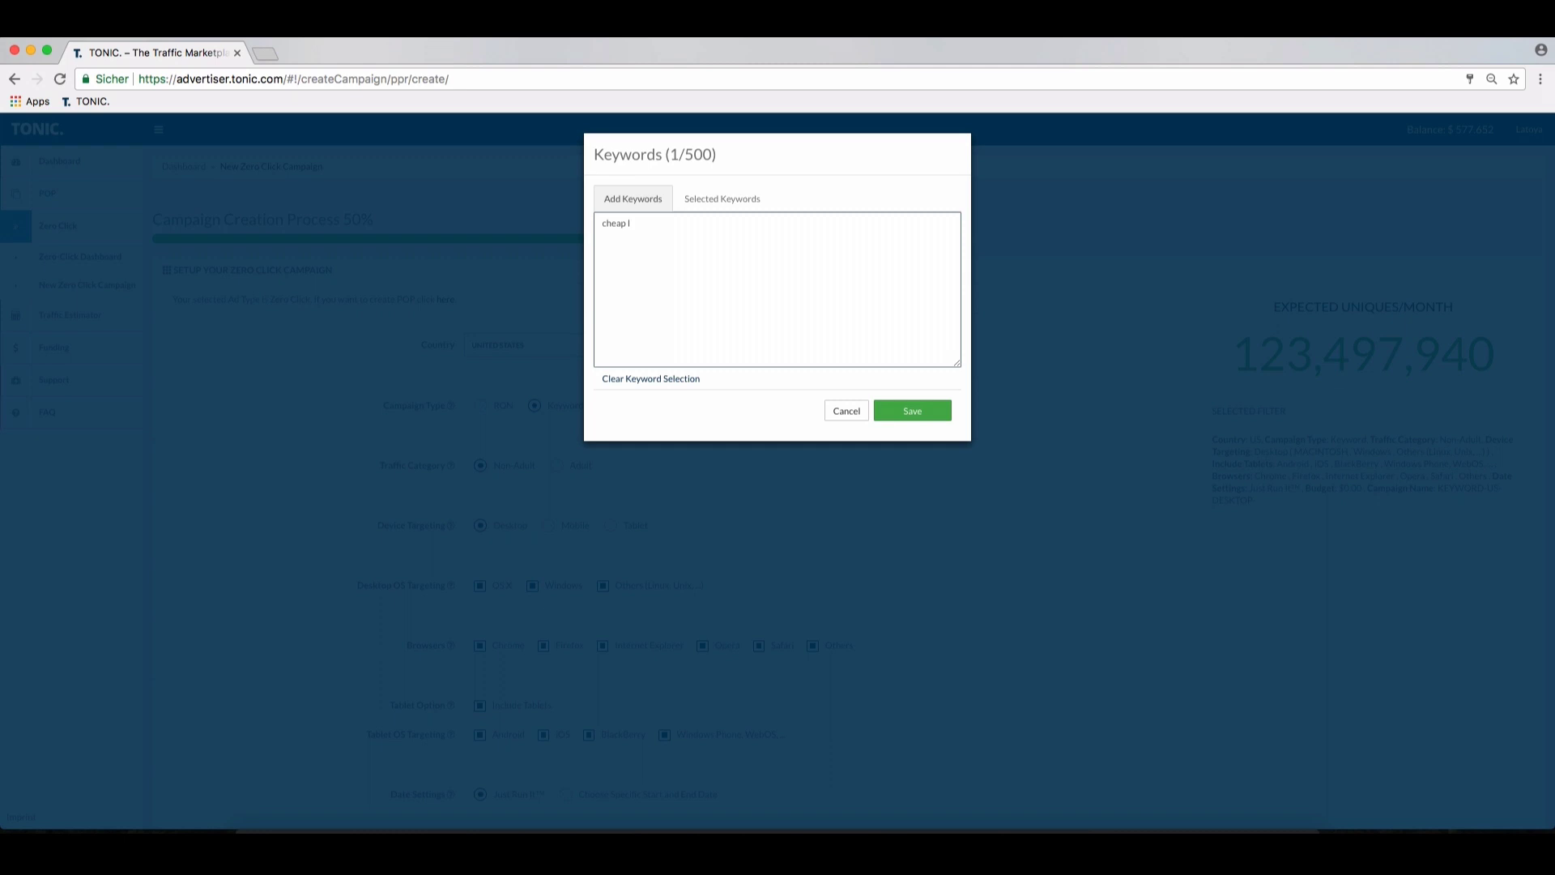
type(" flights flights")
left_click_drag(631, 235, 597, 219)
key("BackSpace")
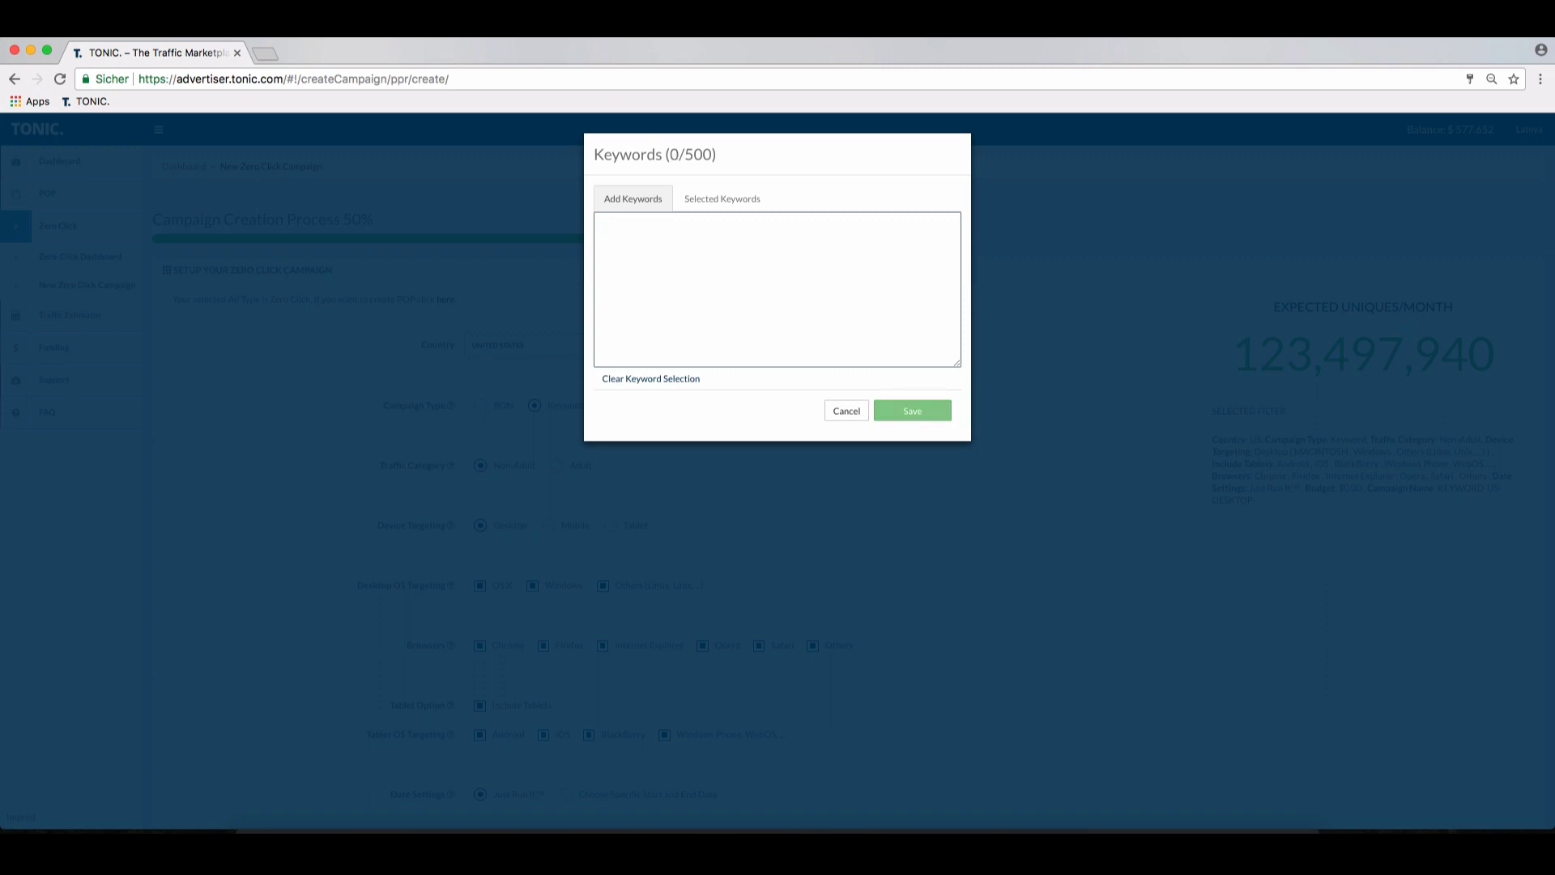
Step: Enter student loans and loans as separate campaign keywords and save the keyword list
type("studen")
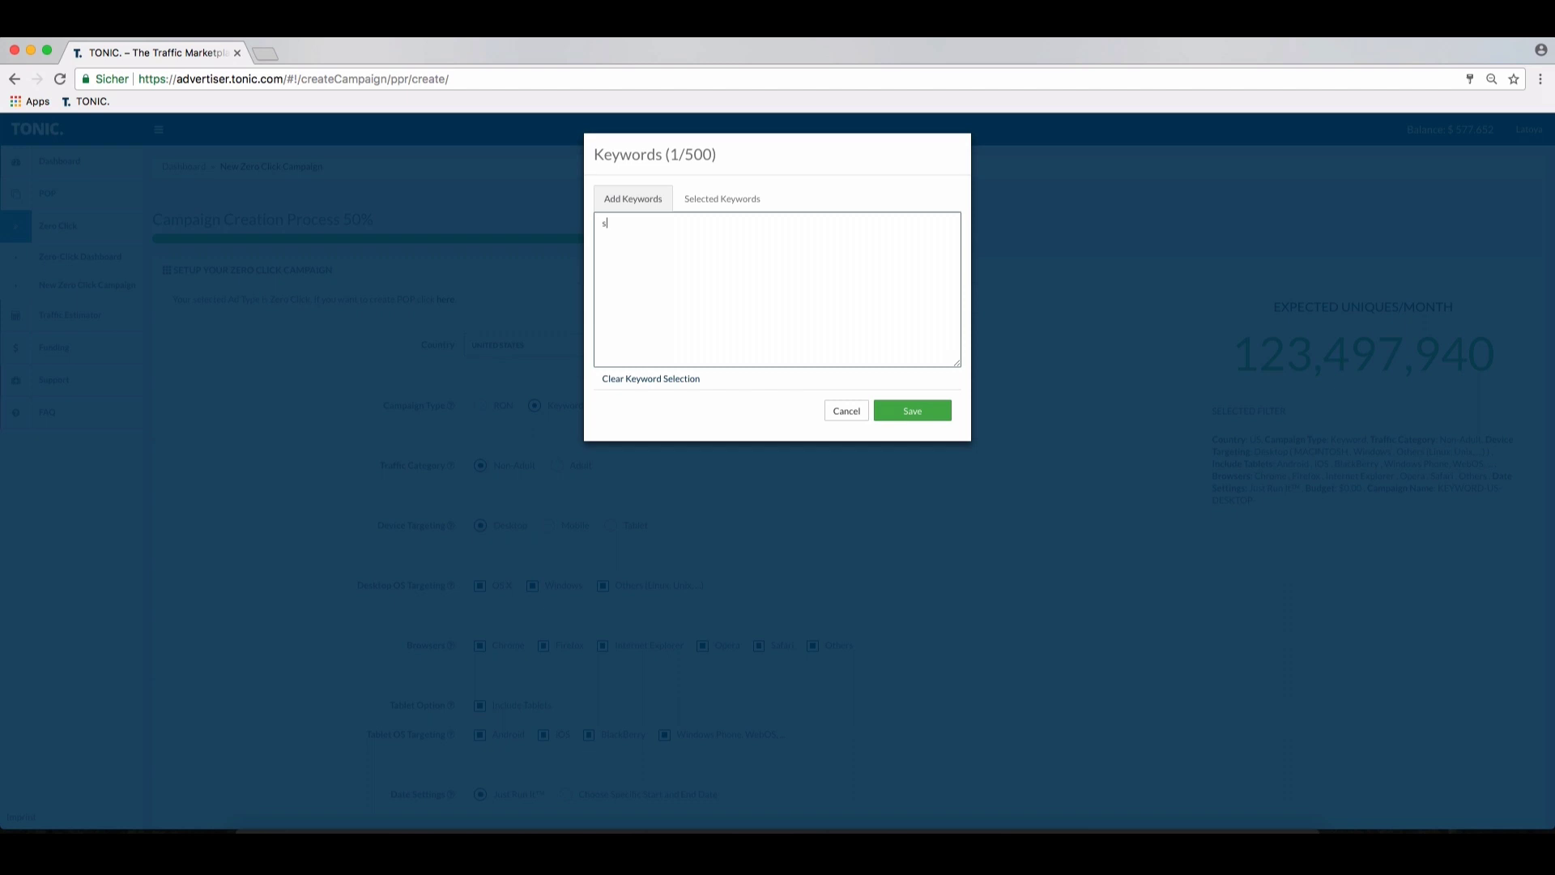
type("t loan apply form")
key("BackSpace")
key("BackSpace")
key("BackSpace")
key("BackSpace")
key("BackSpace")
key("BackSpace")
key("Return")
type("loans")
left_click(912, 409)
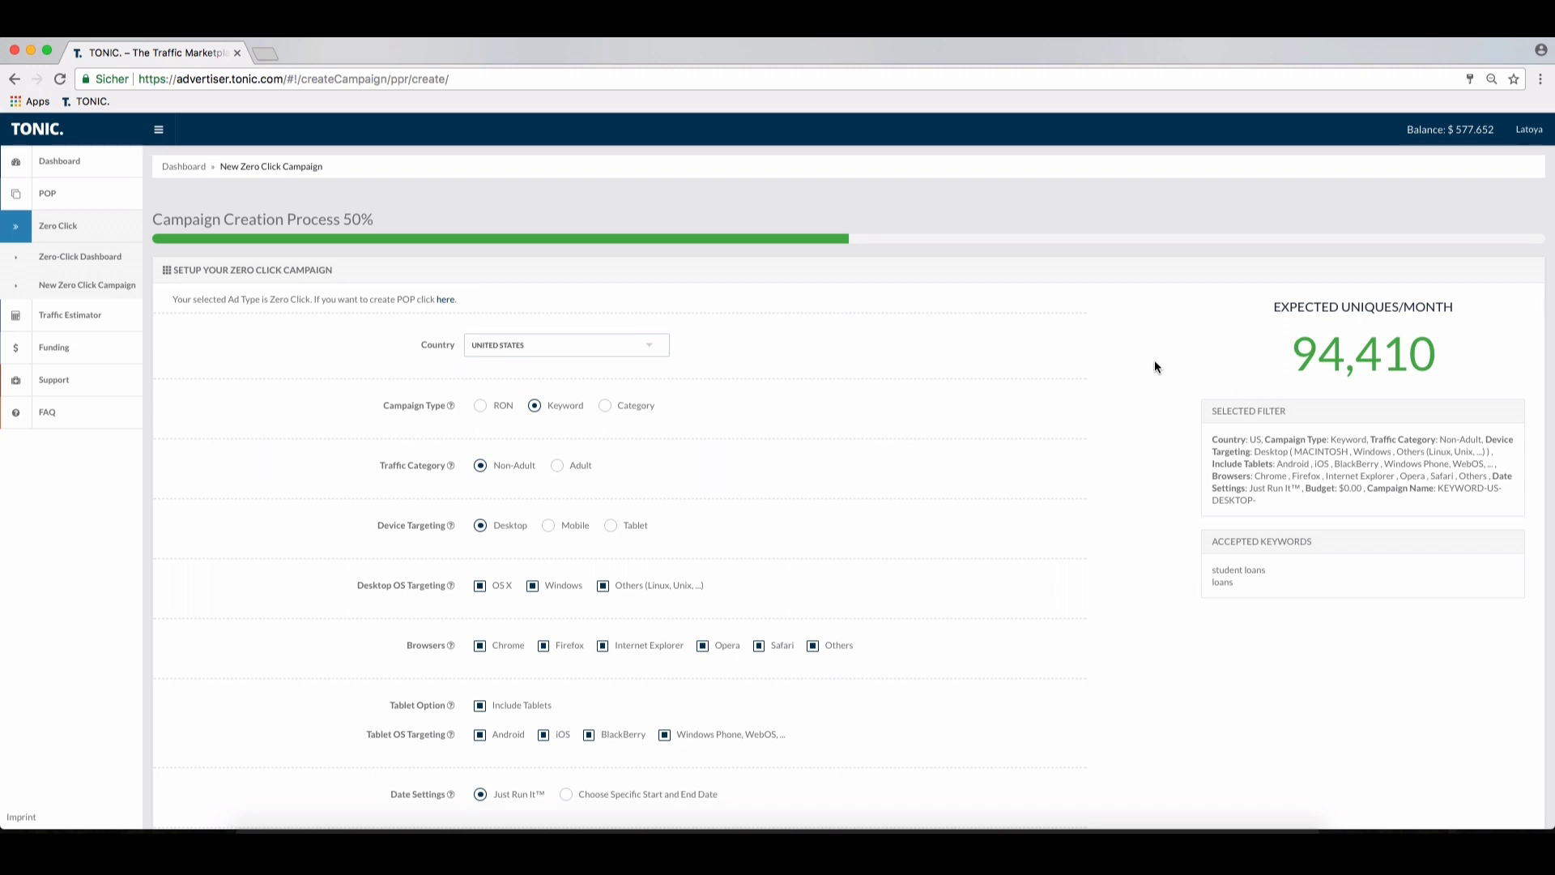
Step: Switch the campaign type to Category and look through the available non-adult categories
scroll(1154, 362, "down", 3)
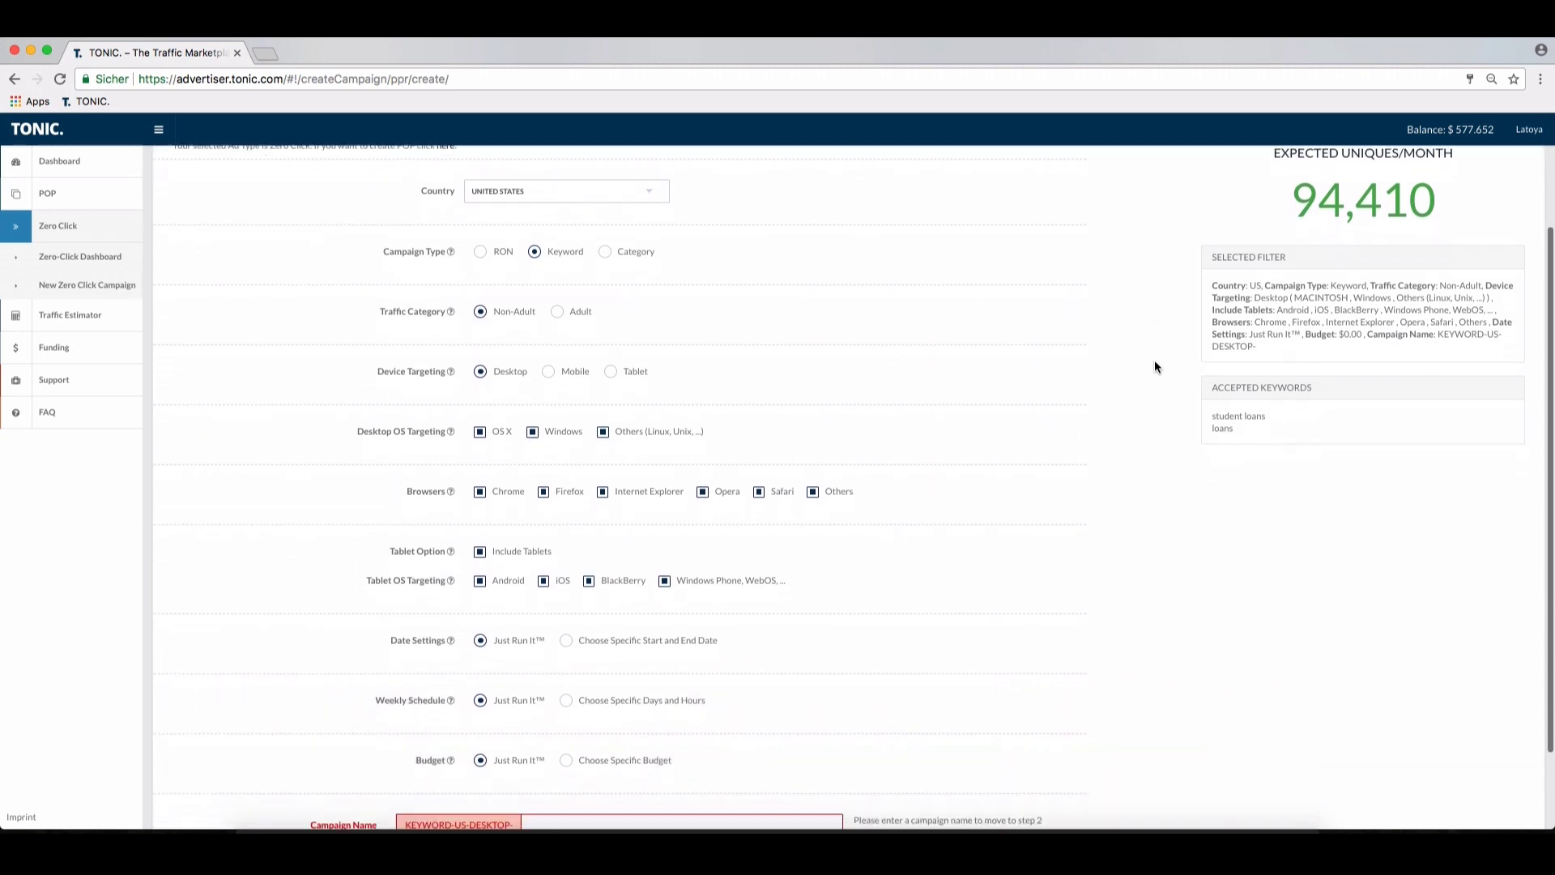
scroll(1155, 359, "up", 2)
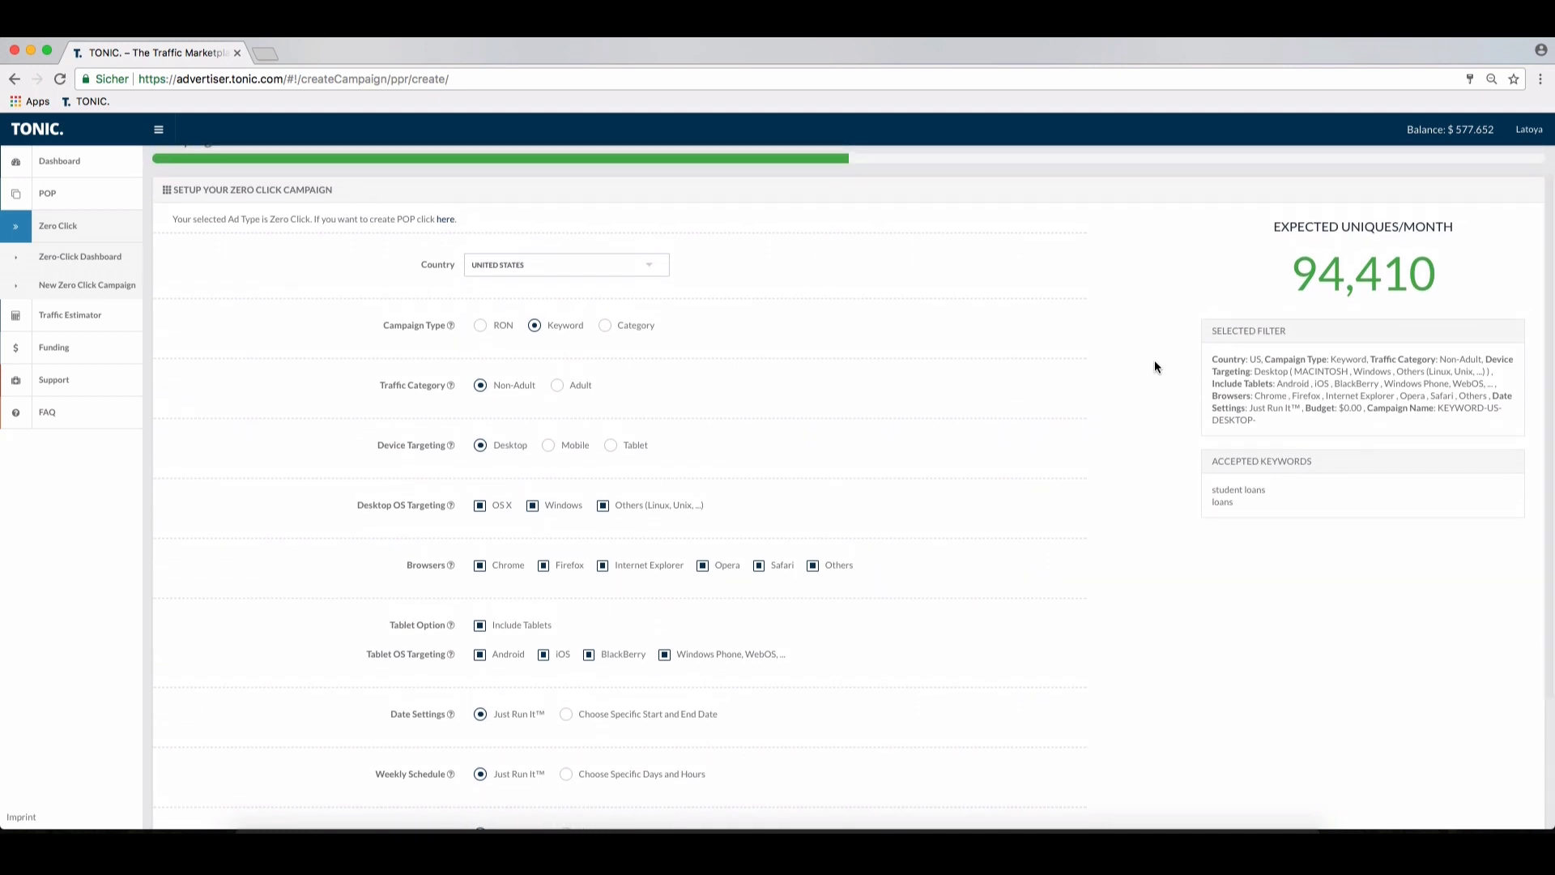
left_click(606, 326)
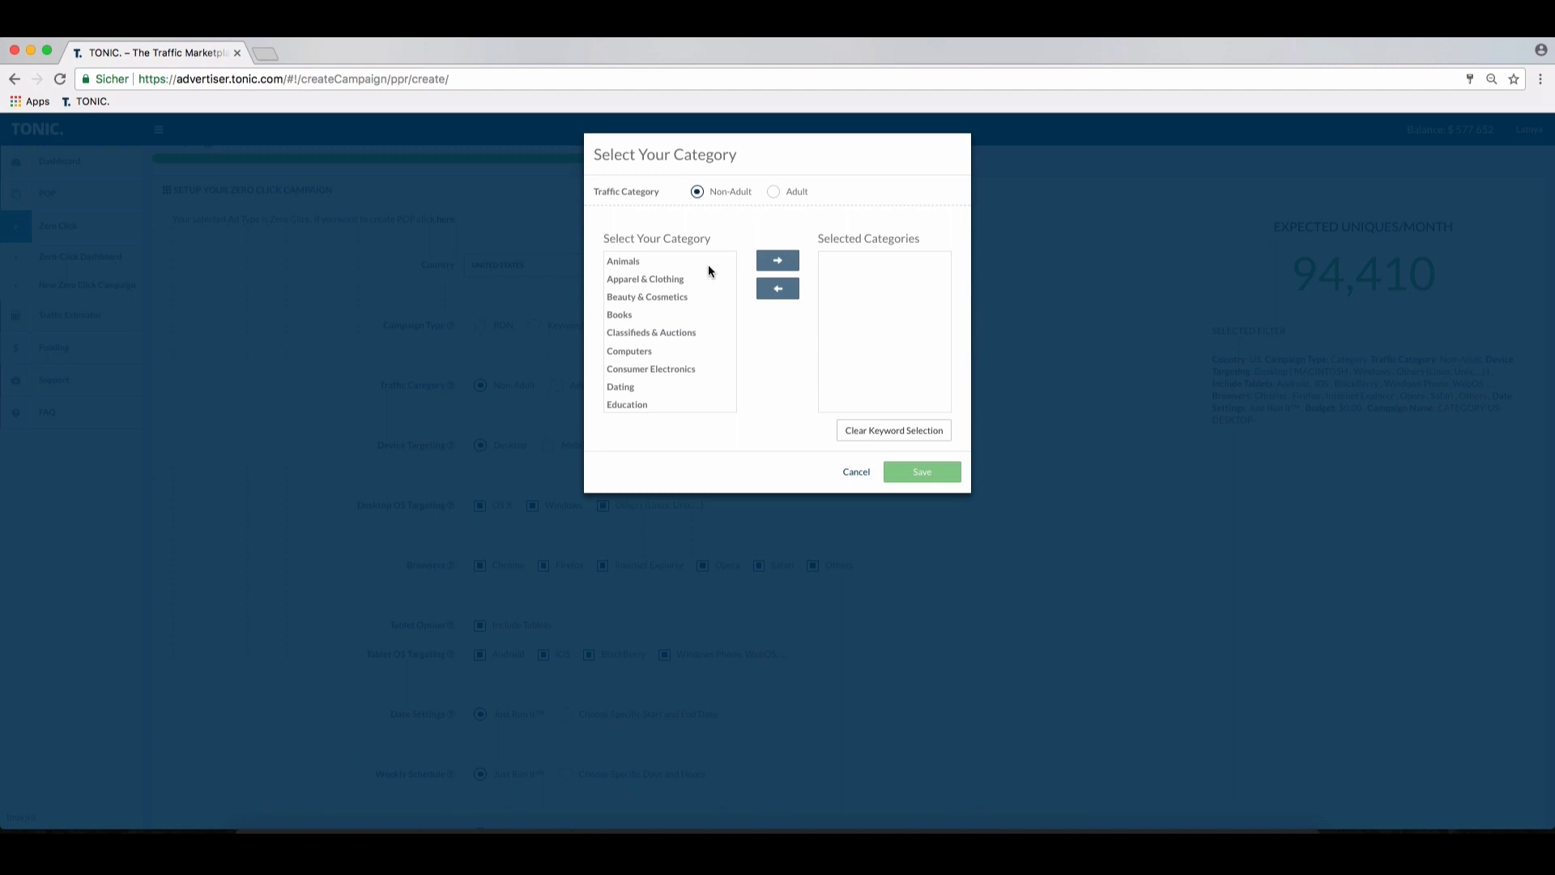
scroll(708, 264, "down", 5)
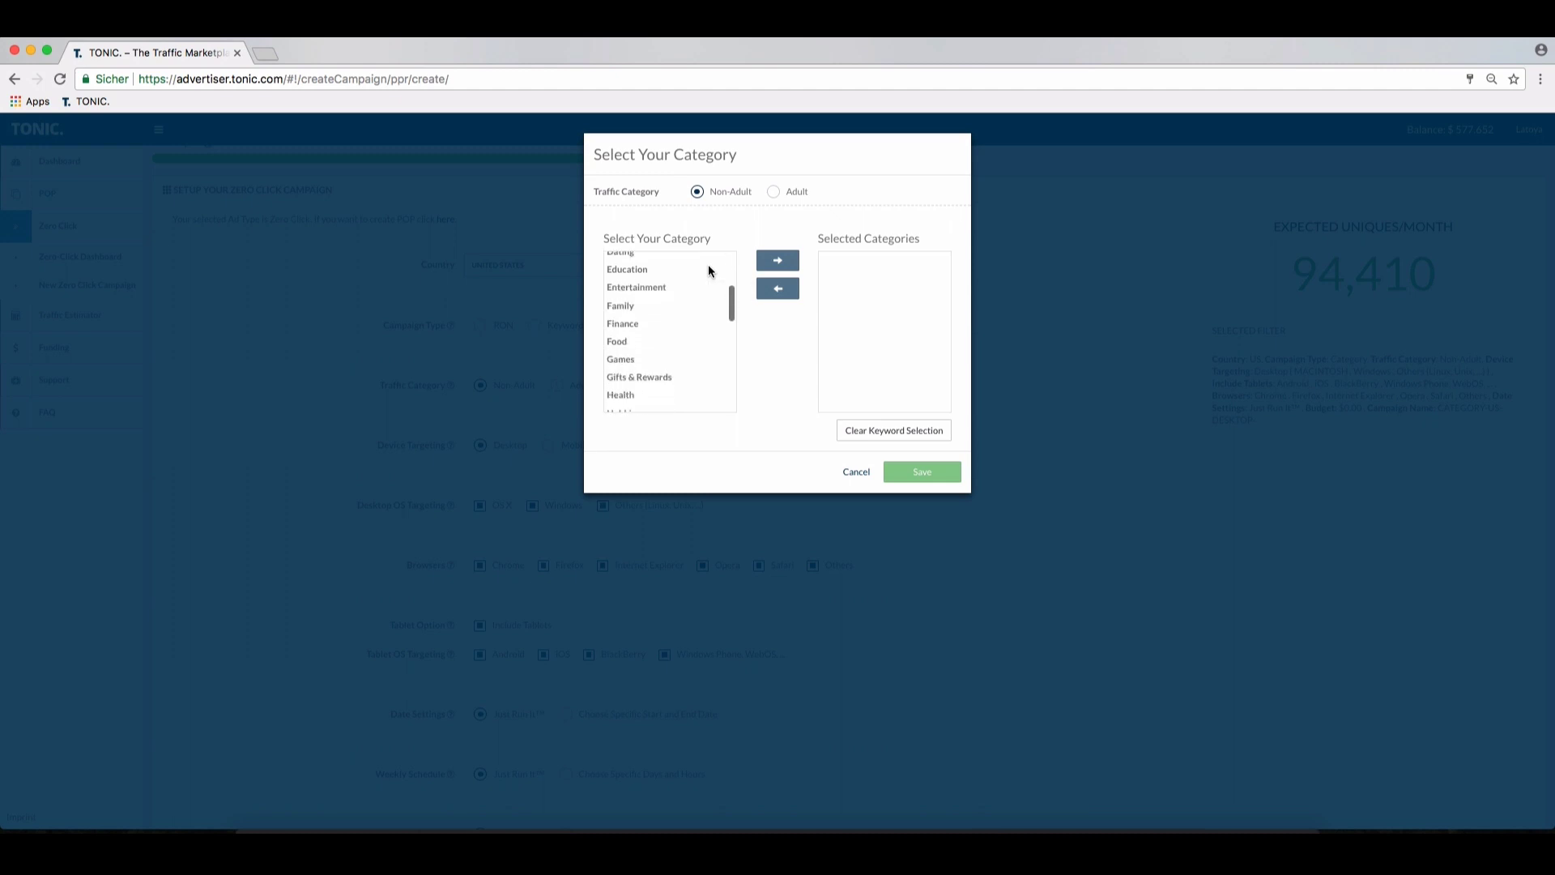
scroll(708, 264, "down", 5)
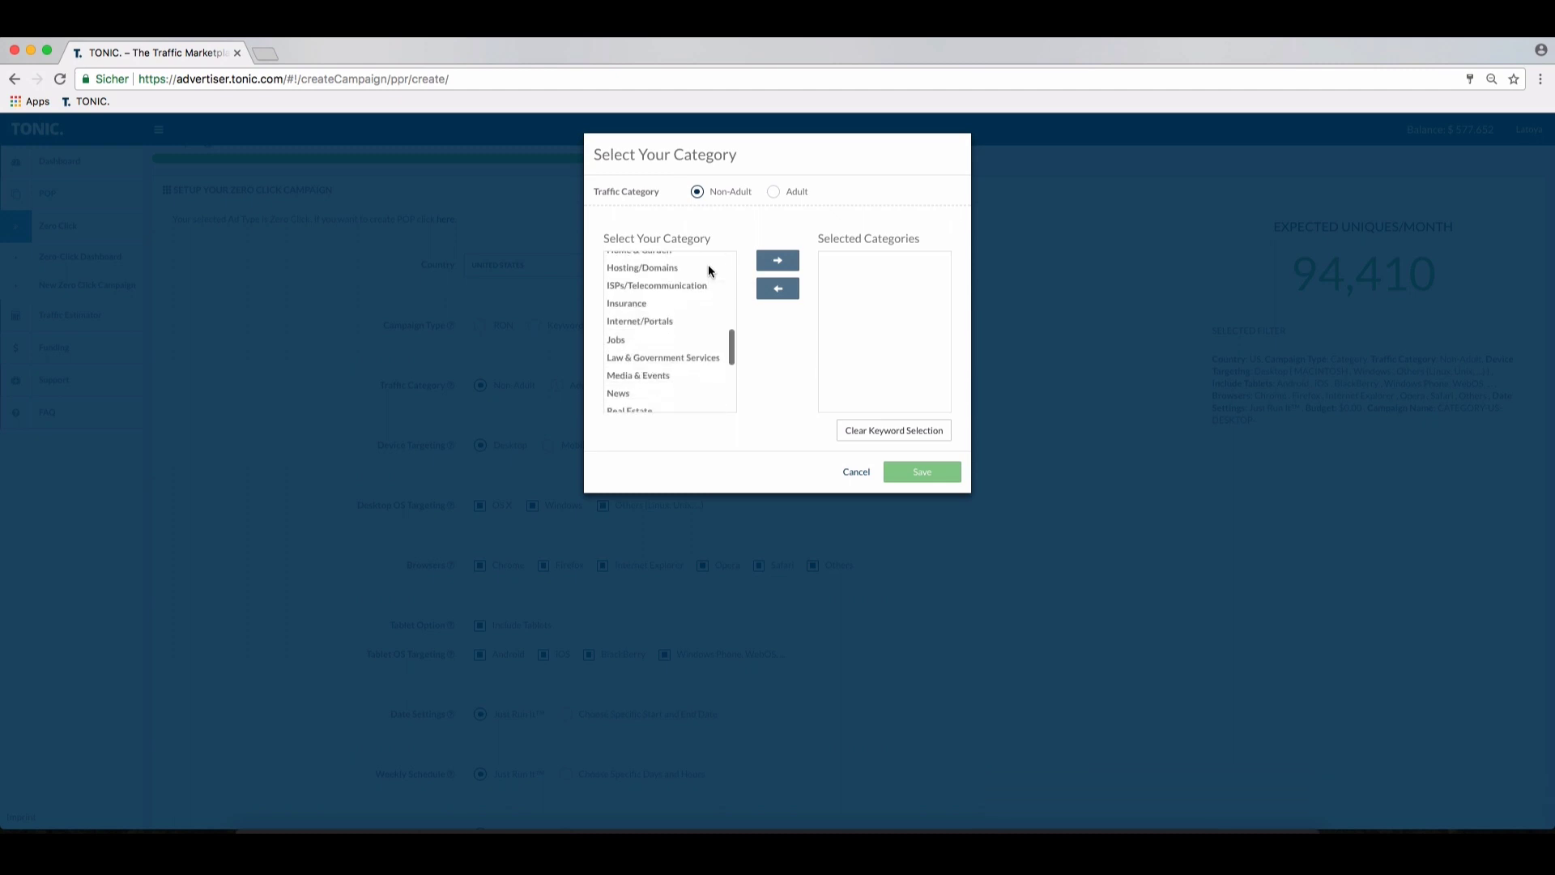
scroll(708, 264, "down", 3)
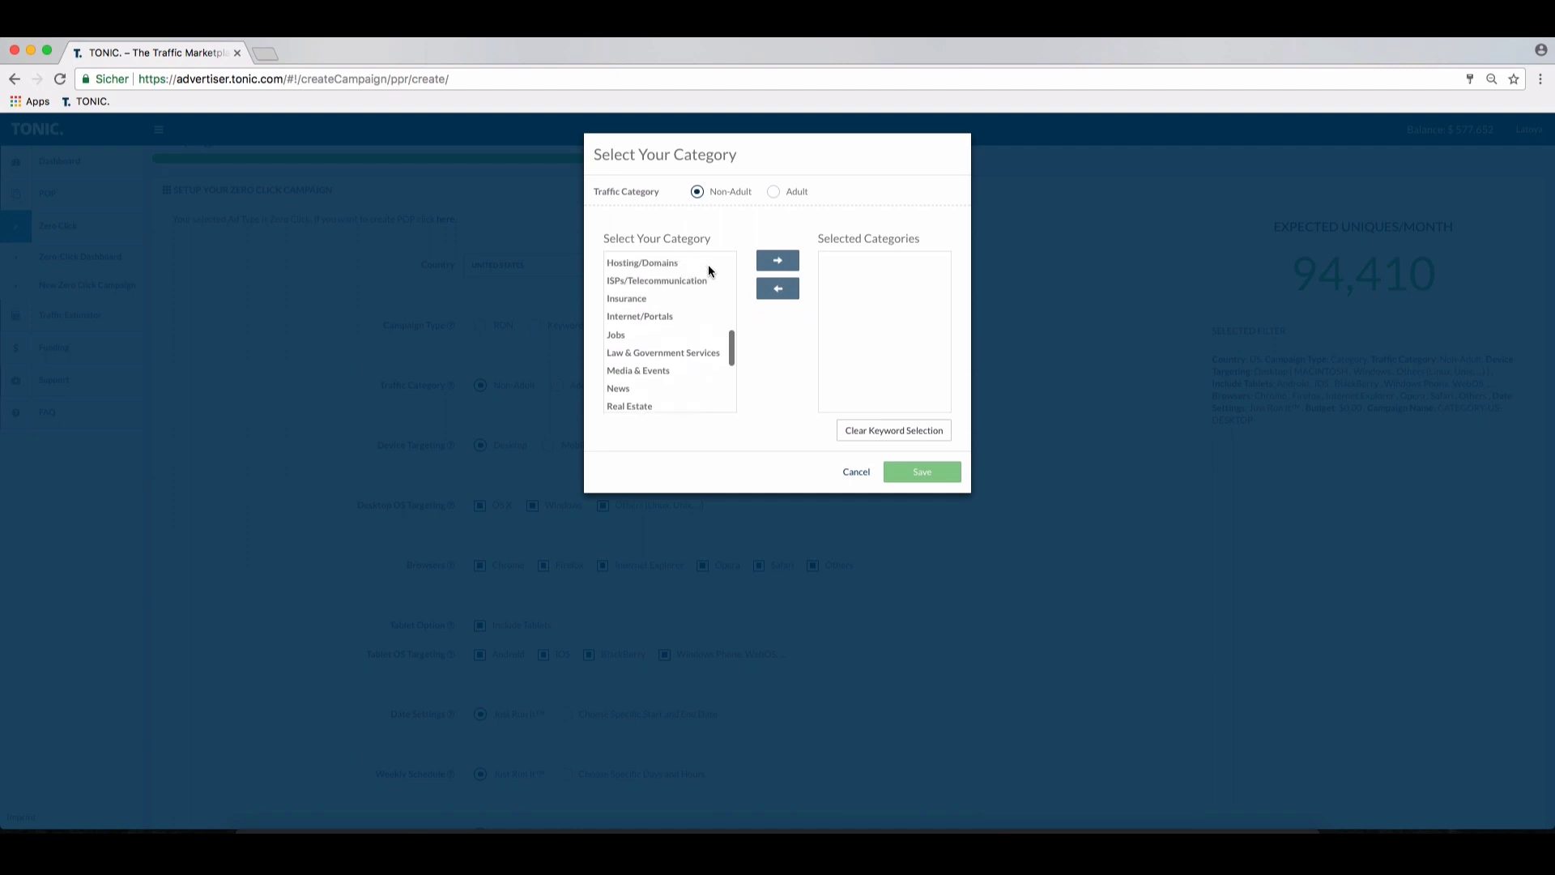
scroll(708, 264, "up", 5)
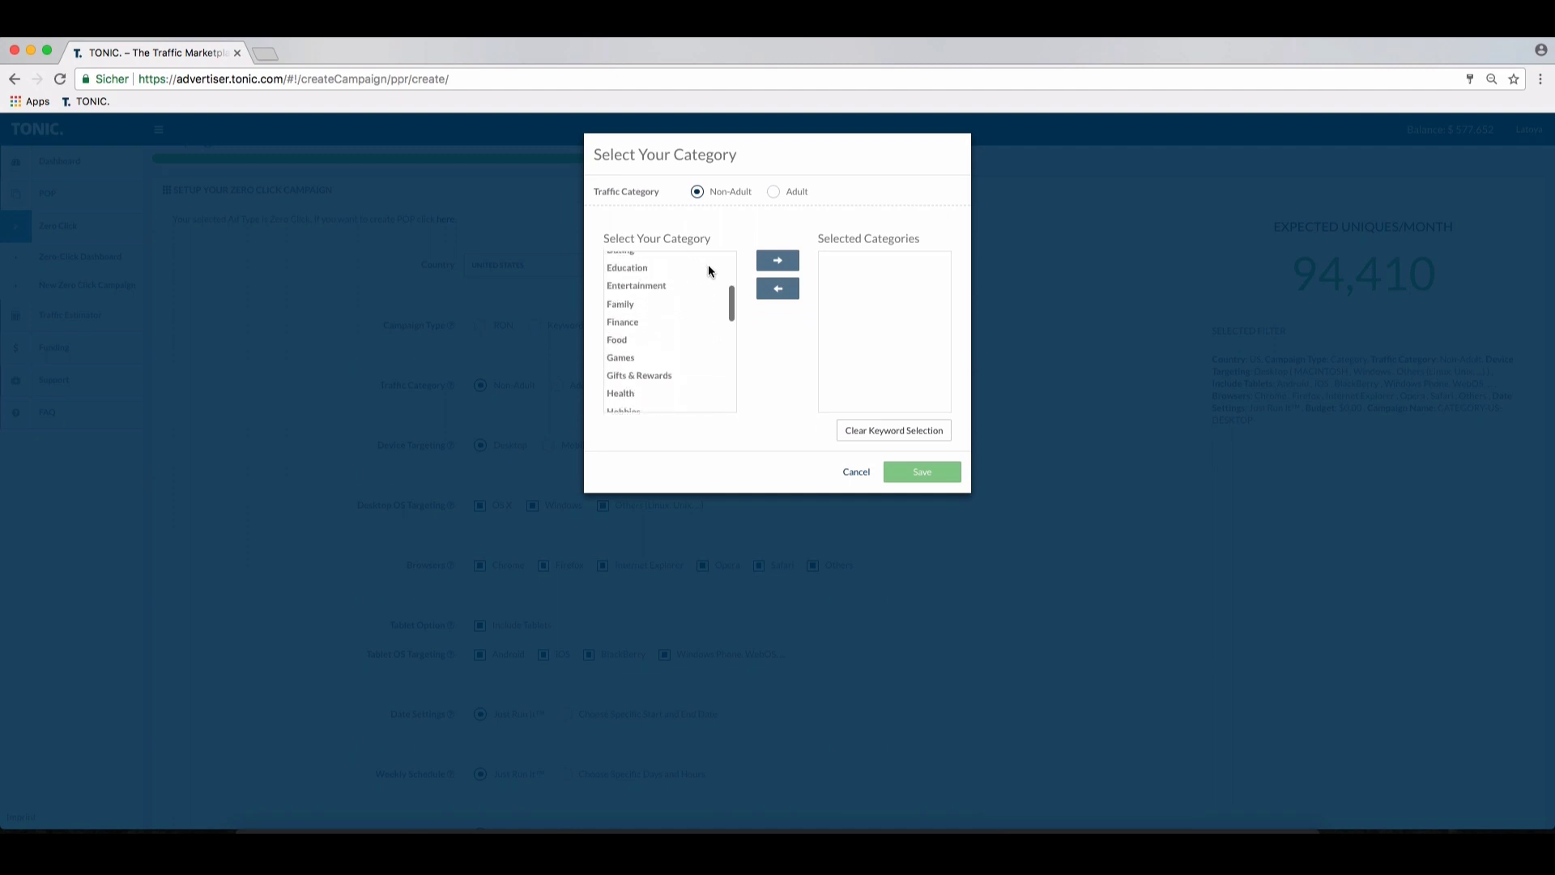
scroll(708, 271, "up", 5)
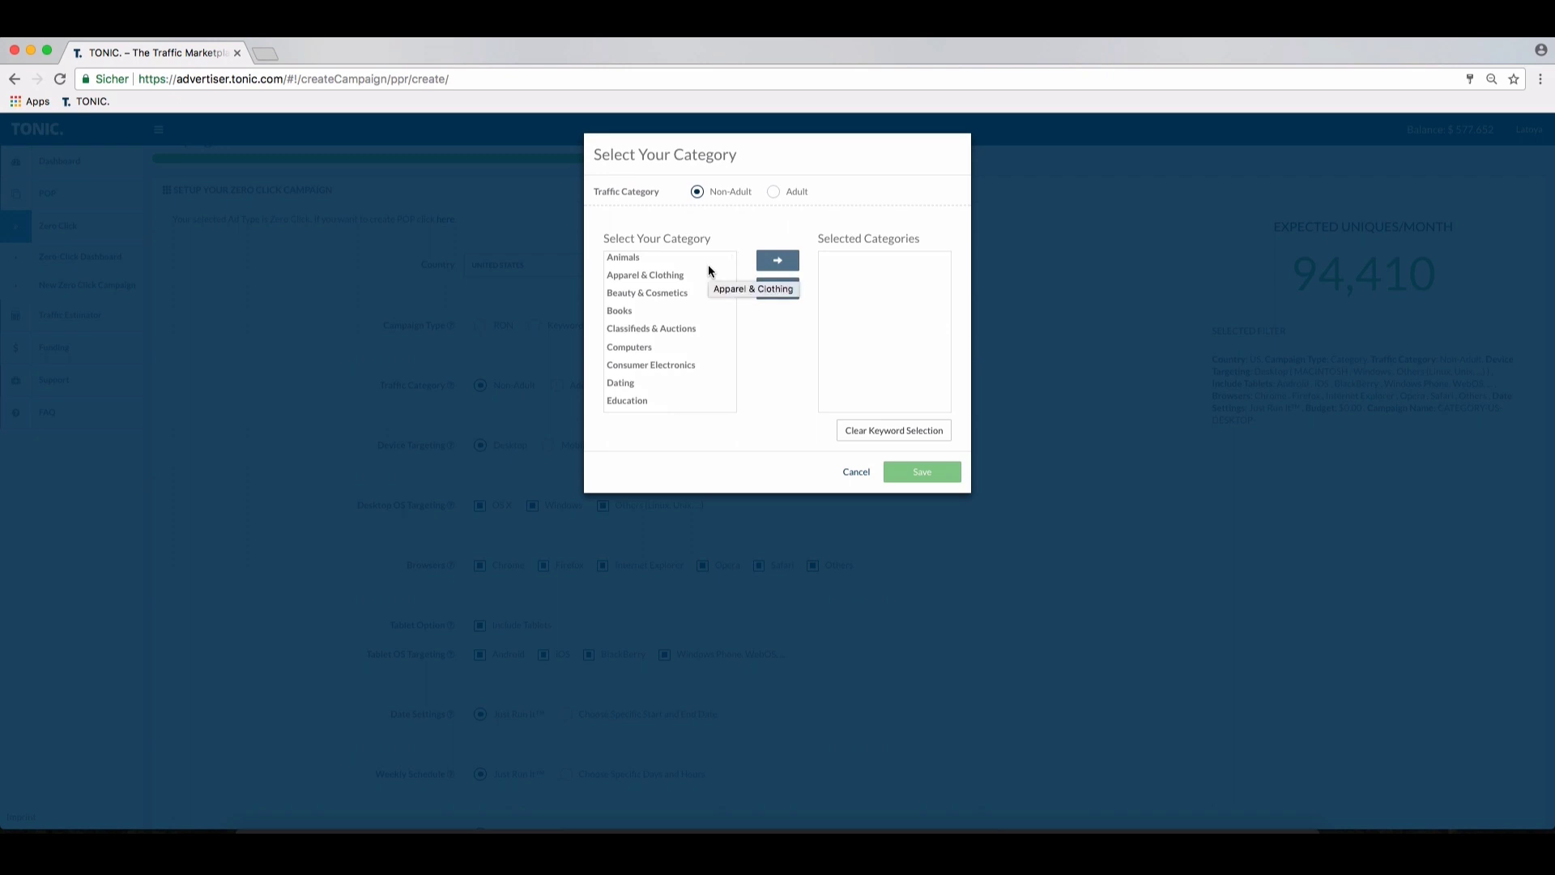
Step: Add Apparel & Clothing, Beauty & Cosmetics and Entertainment to the selected categories and save the selection
left_click(678, 296)
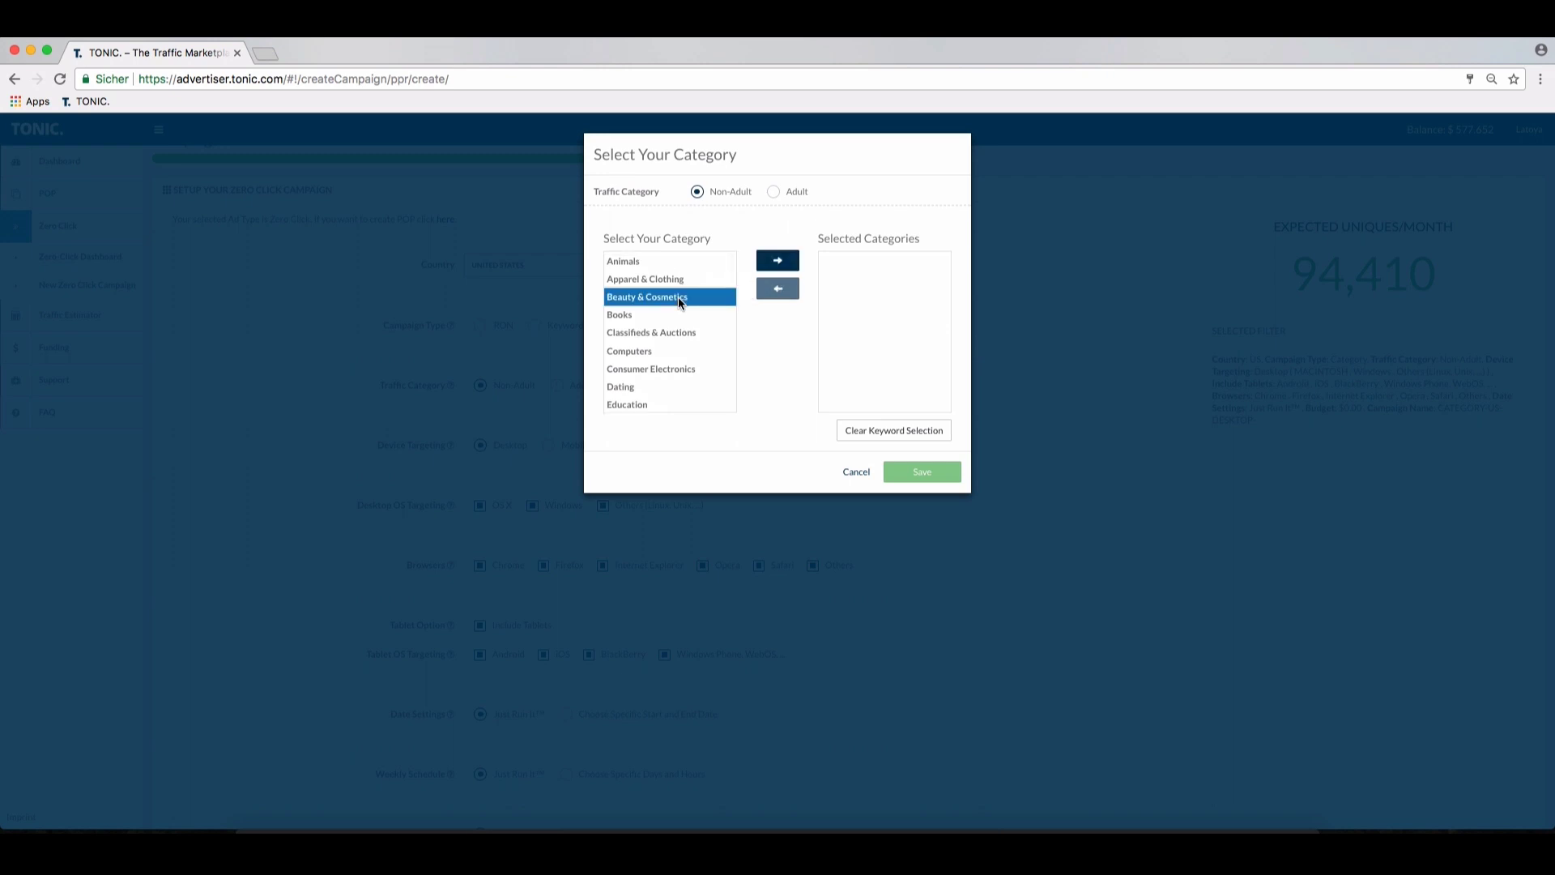
scroll(682, 359, "down", 2)
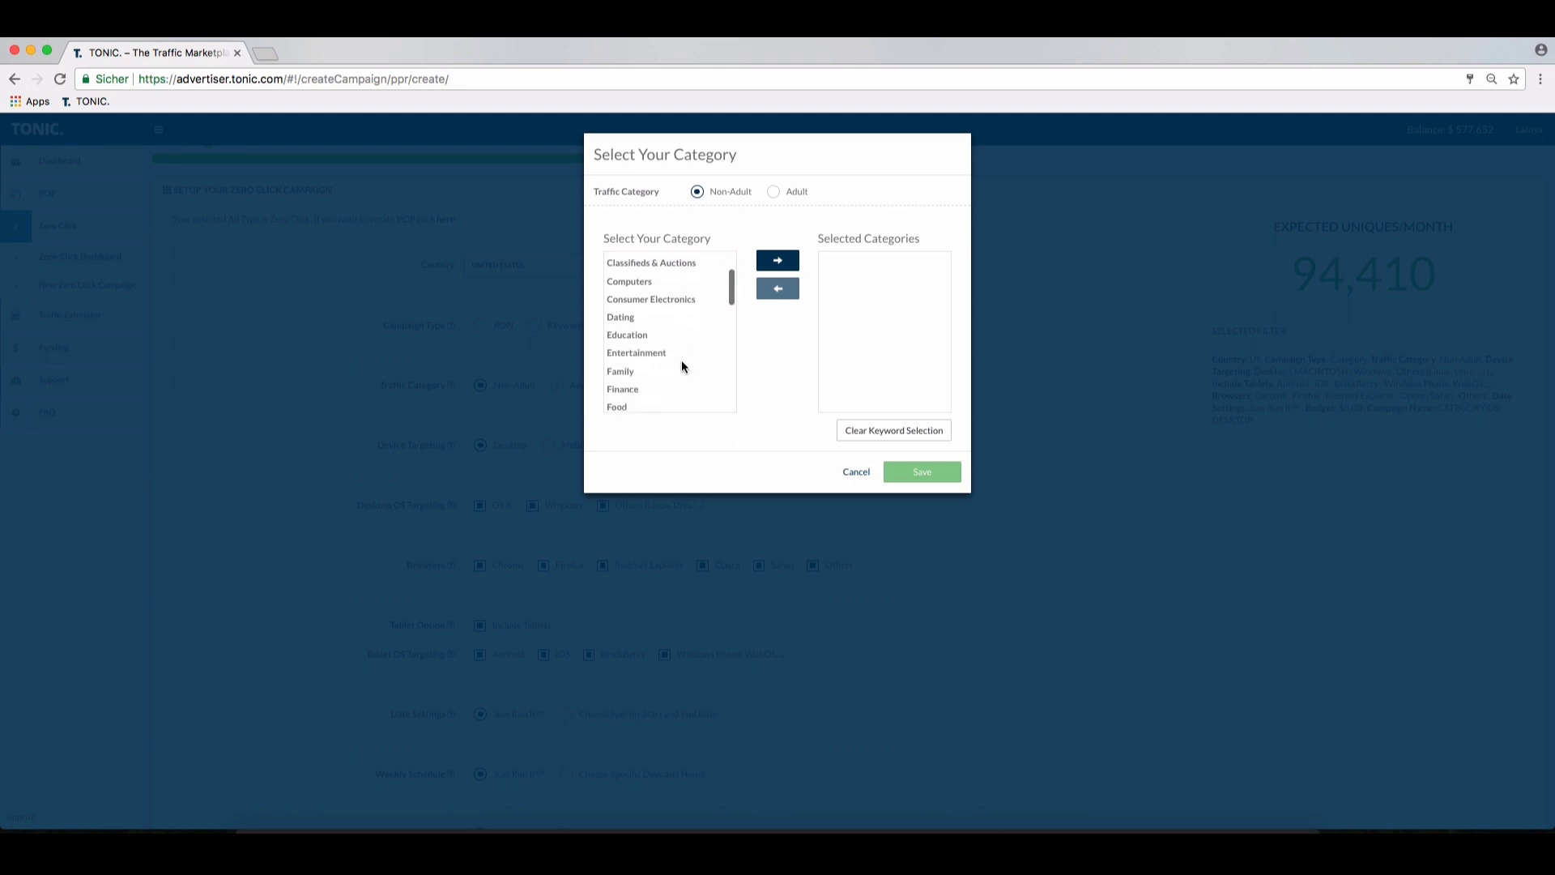
left_click(674, 351)
scroll(674, 351, "up", 2)
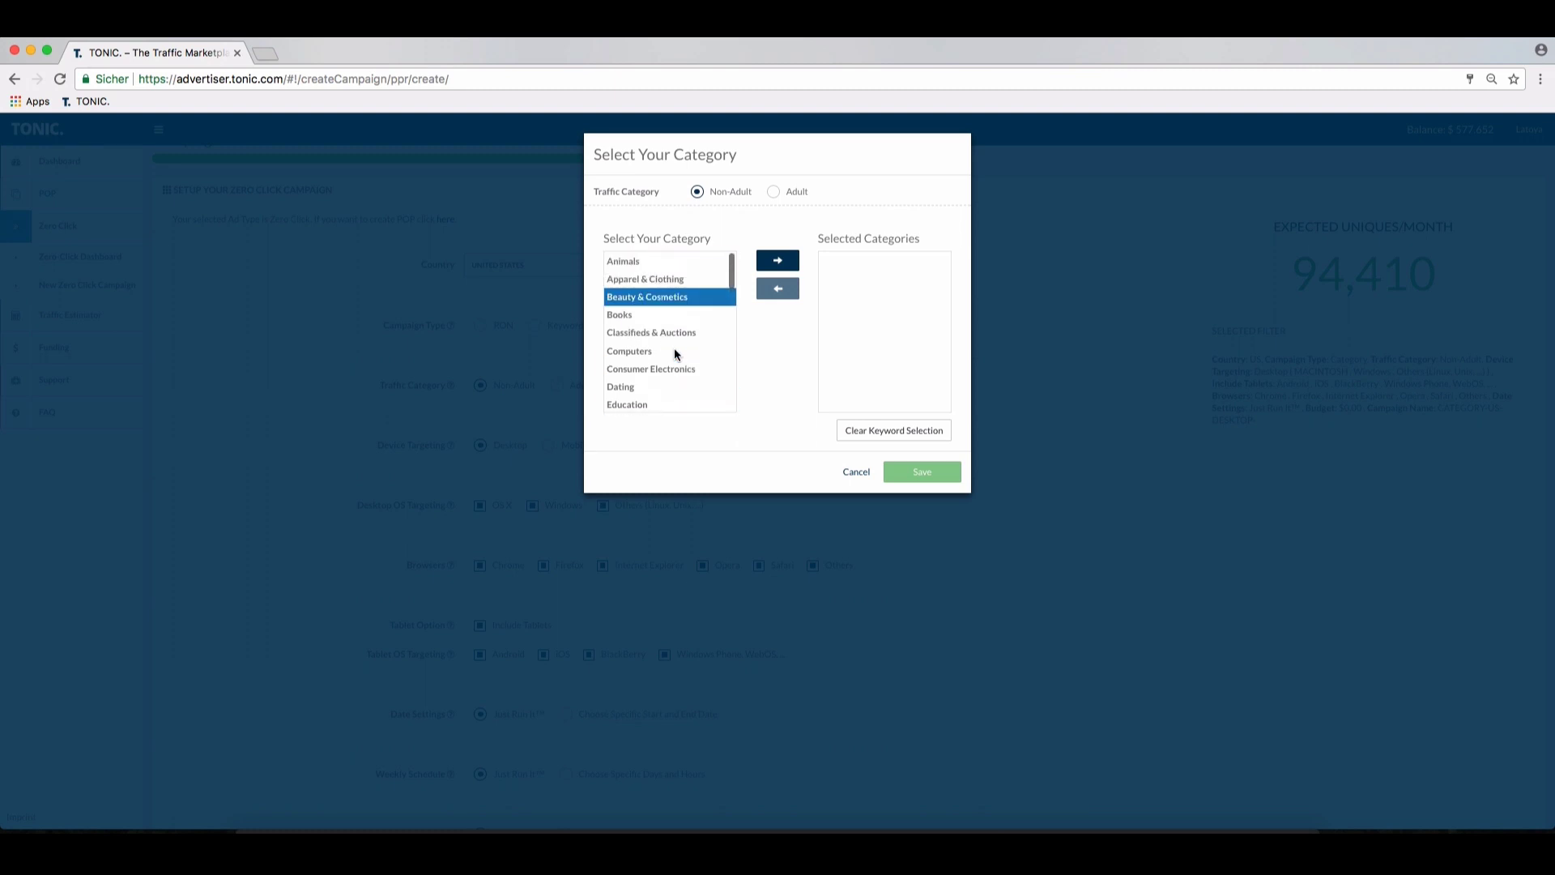
left_click(674, 280, "super")
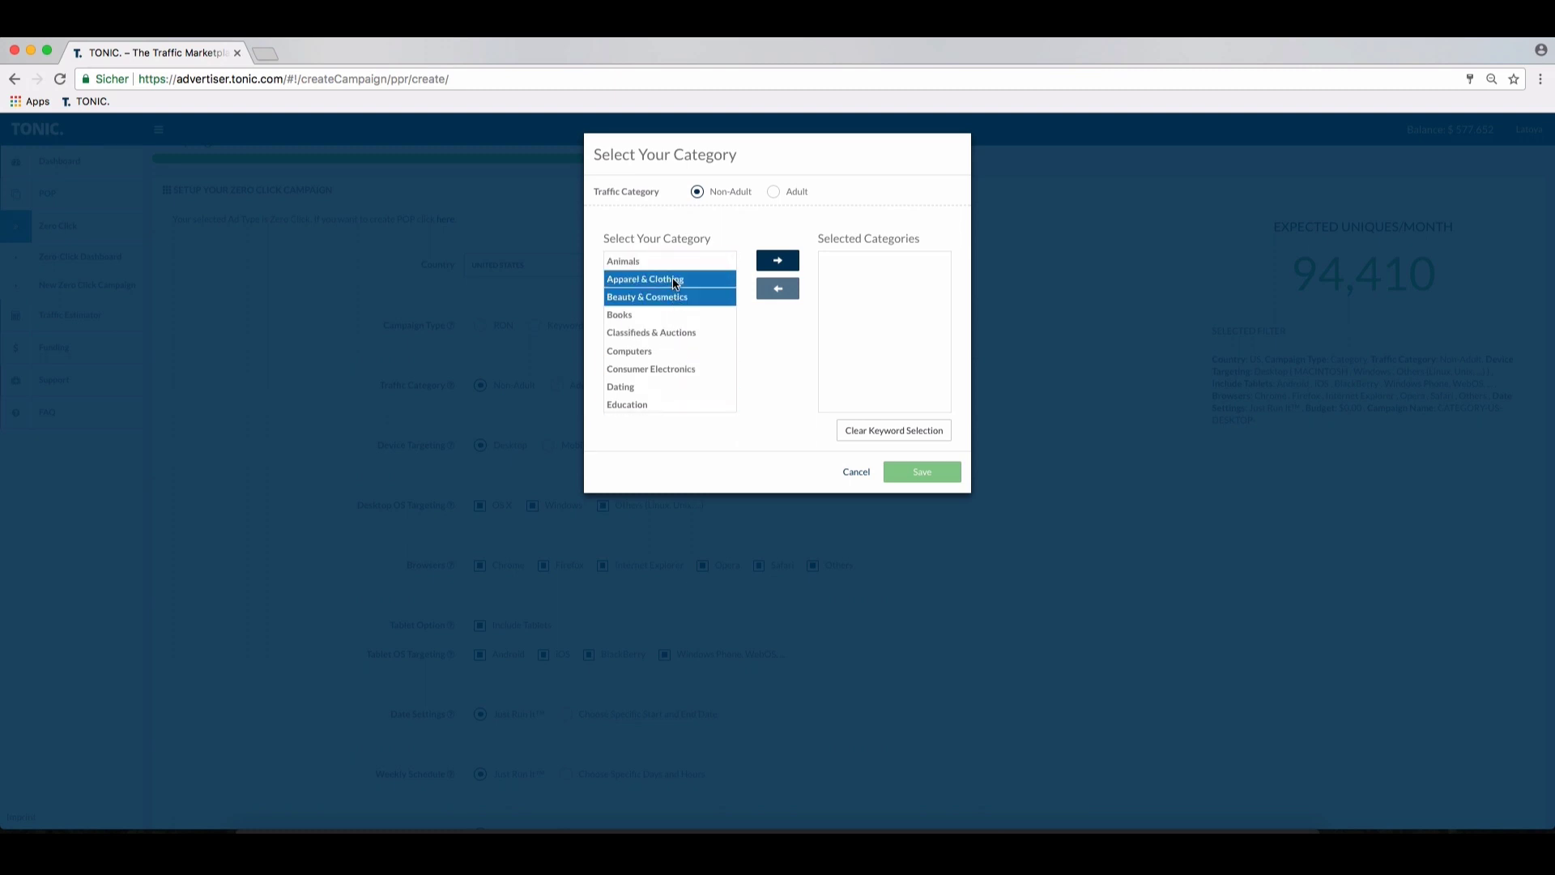
left_click(778, 260)
left_click(915, 473)
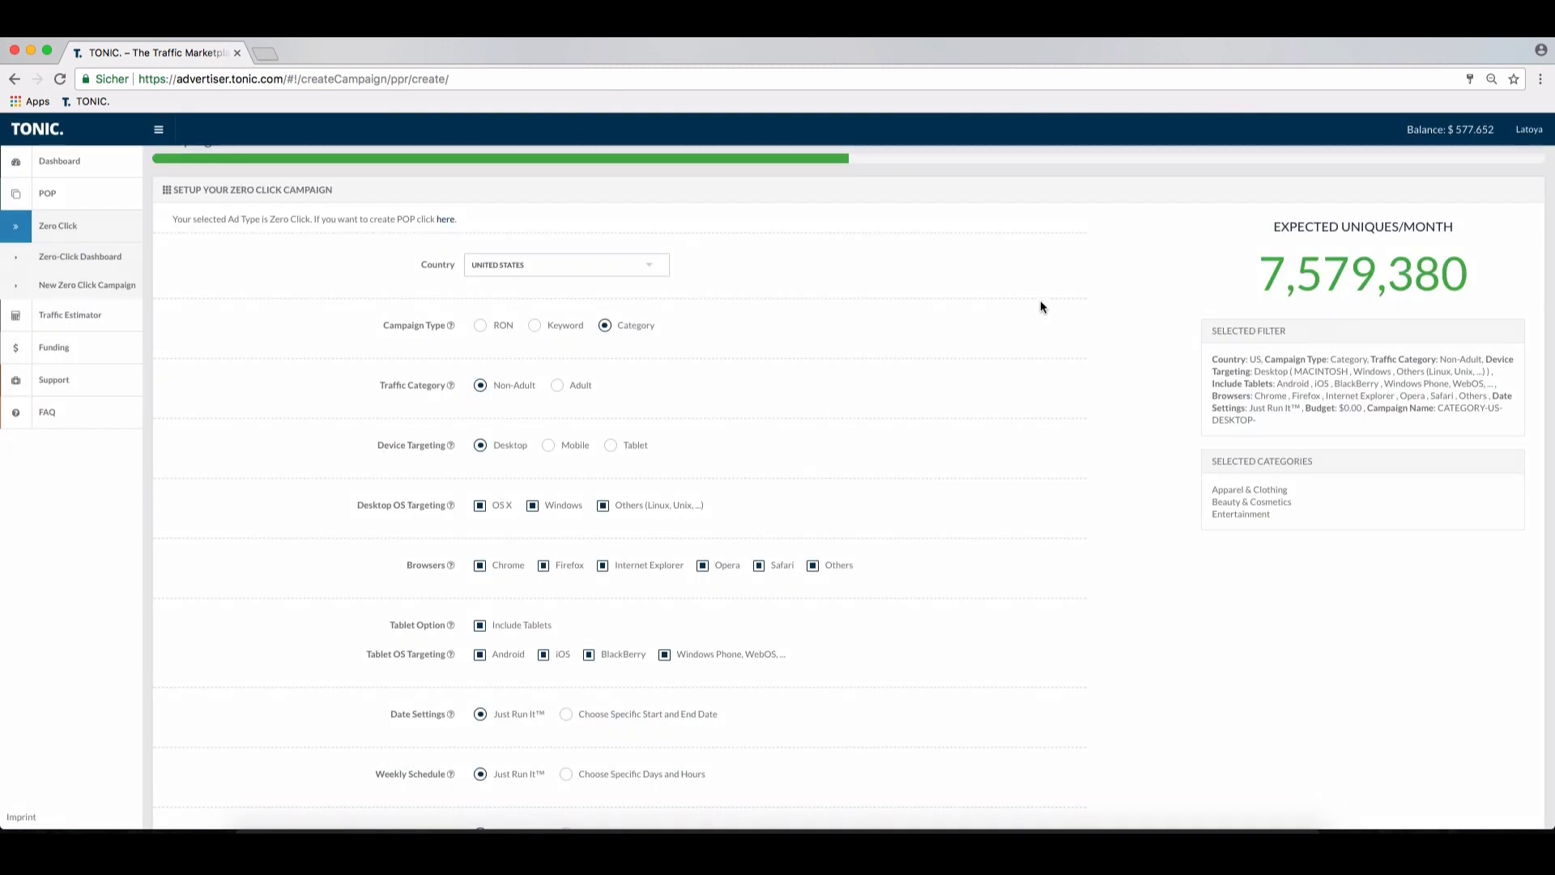
Step: Complete the campaign name with the suffix demo, save the setup and continue to step 2
scroll(1040, 306, "down", 3)
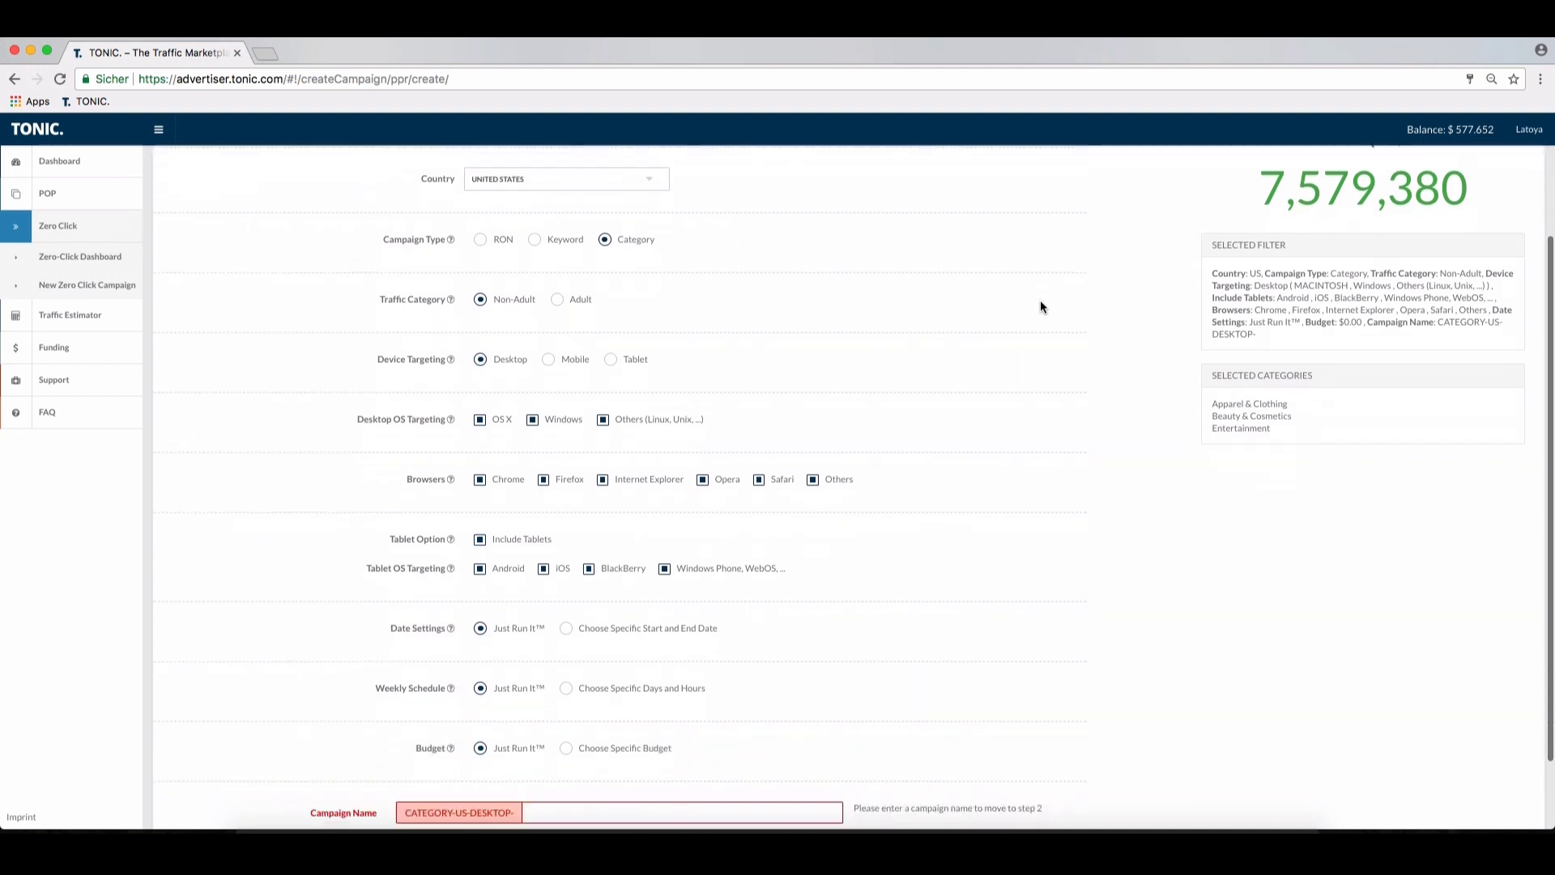
left_click(637, 712)
type("demo")
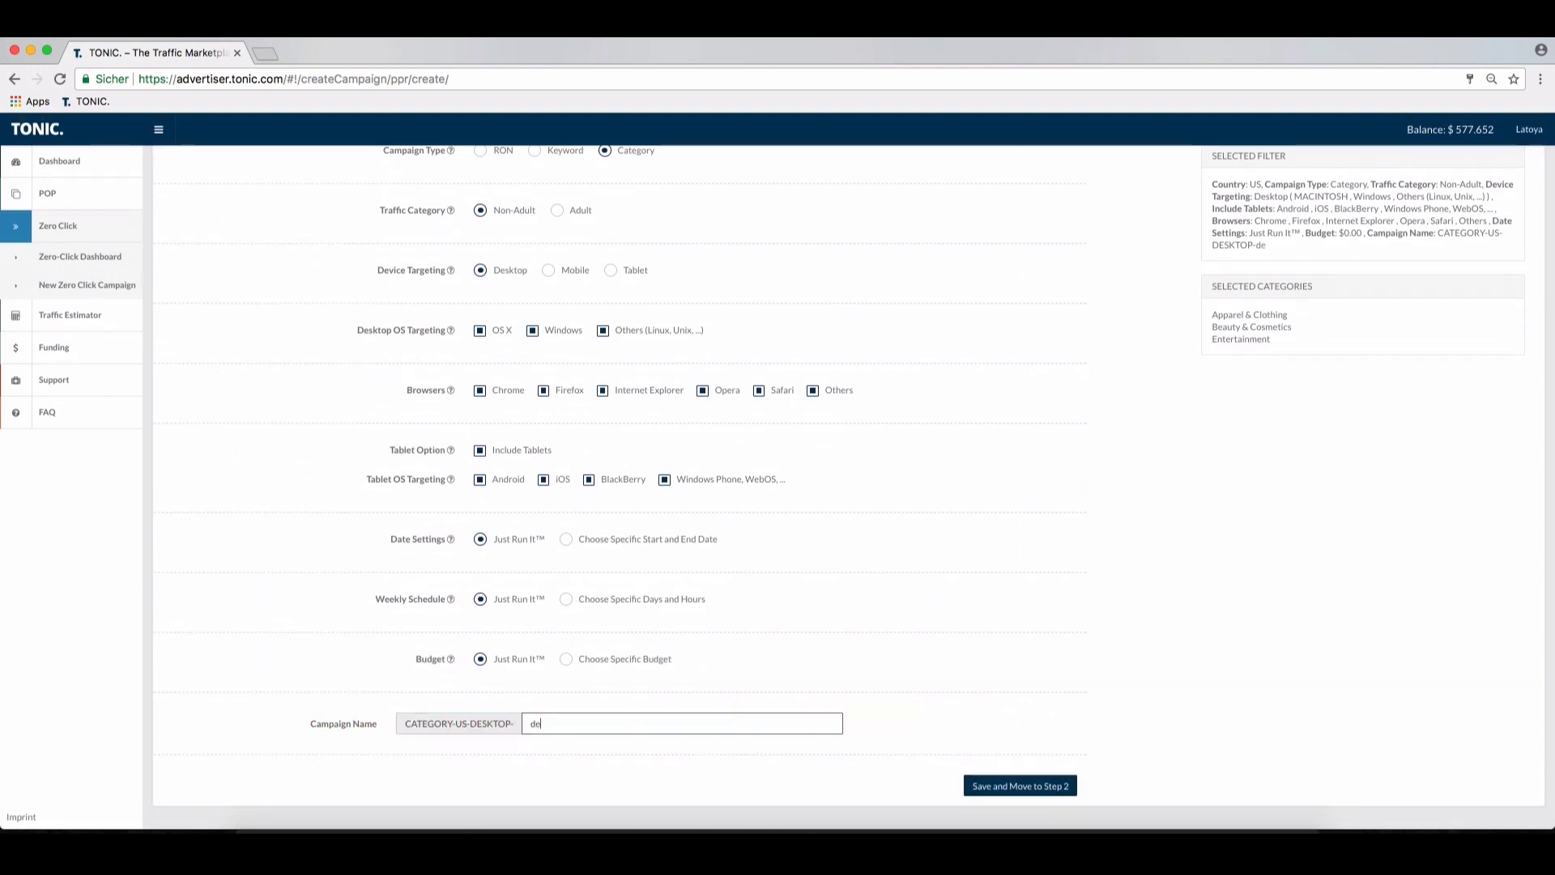
left_click(987, 784)
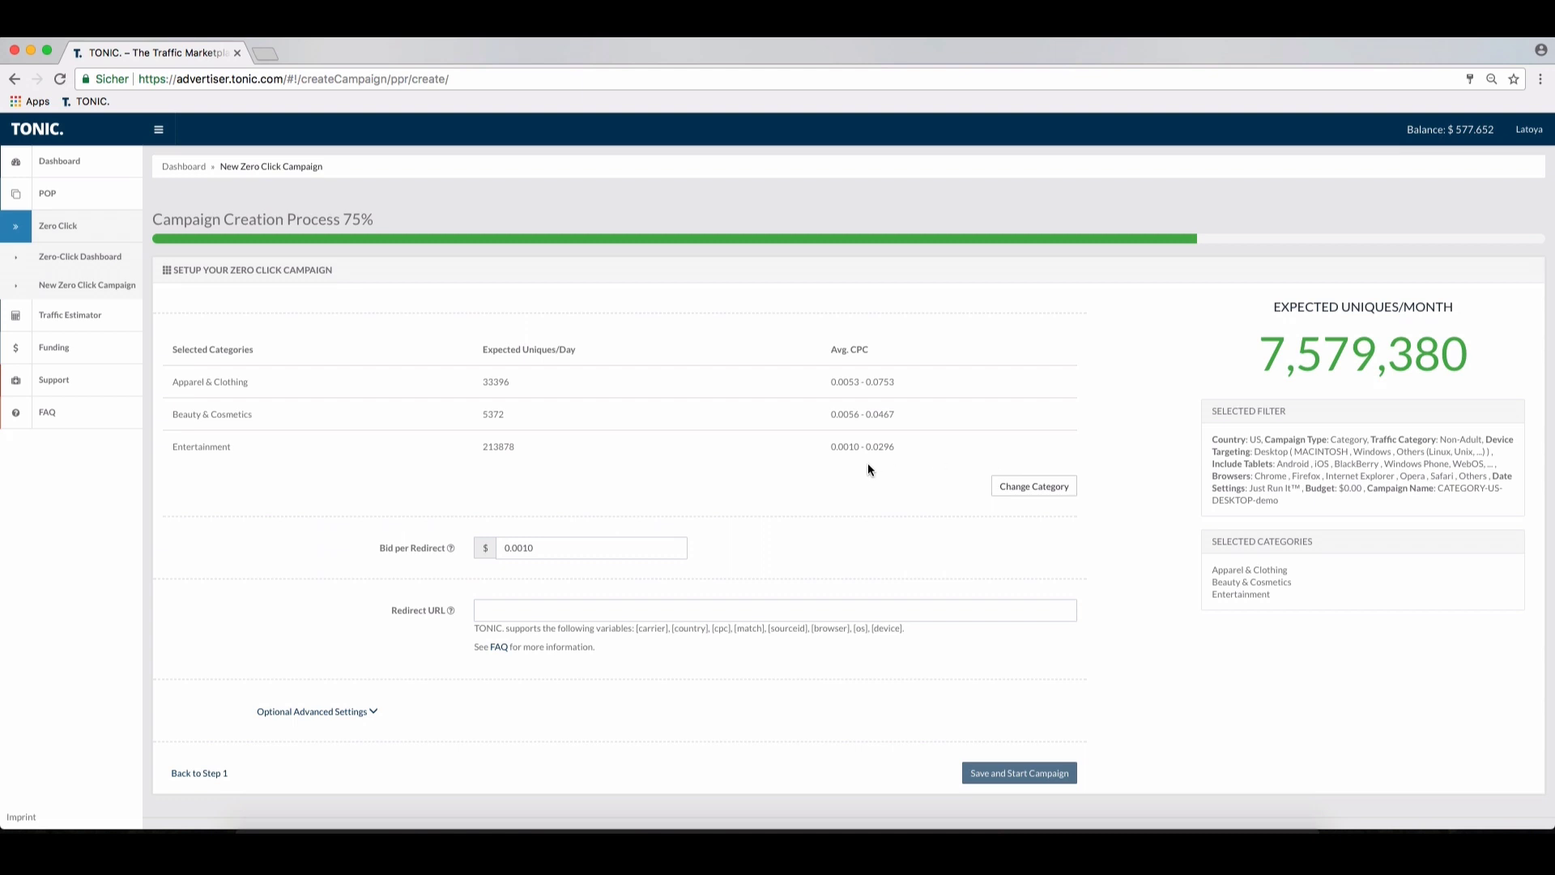
left_click(578, 549)
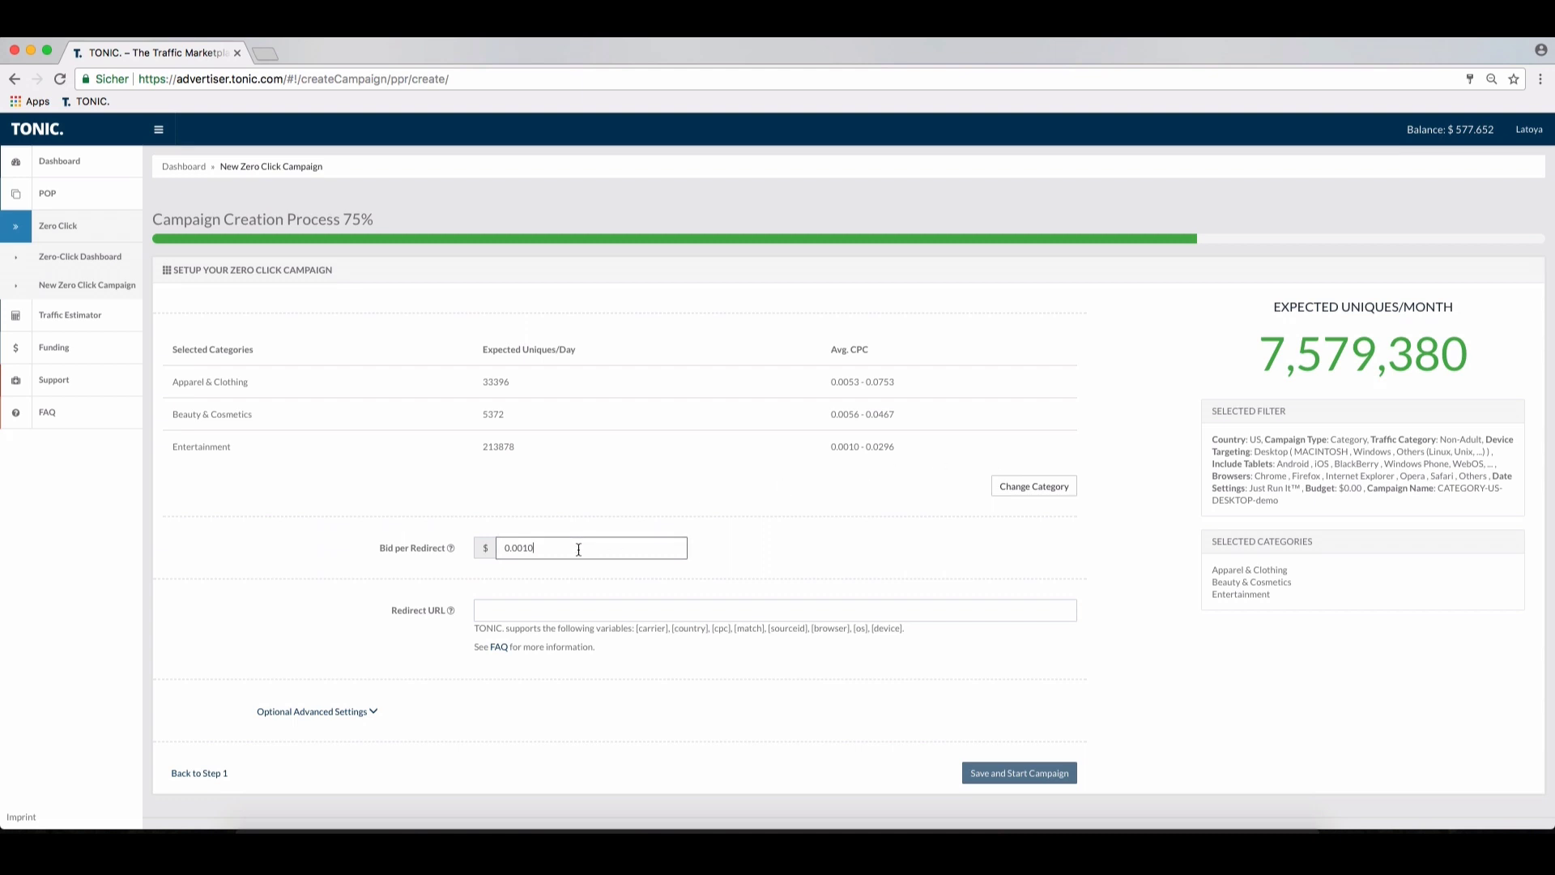
left_click(825, 546)
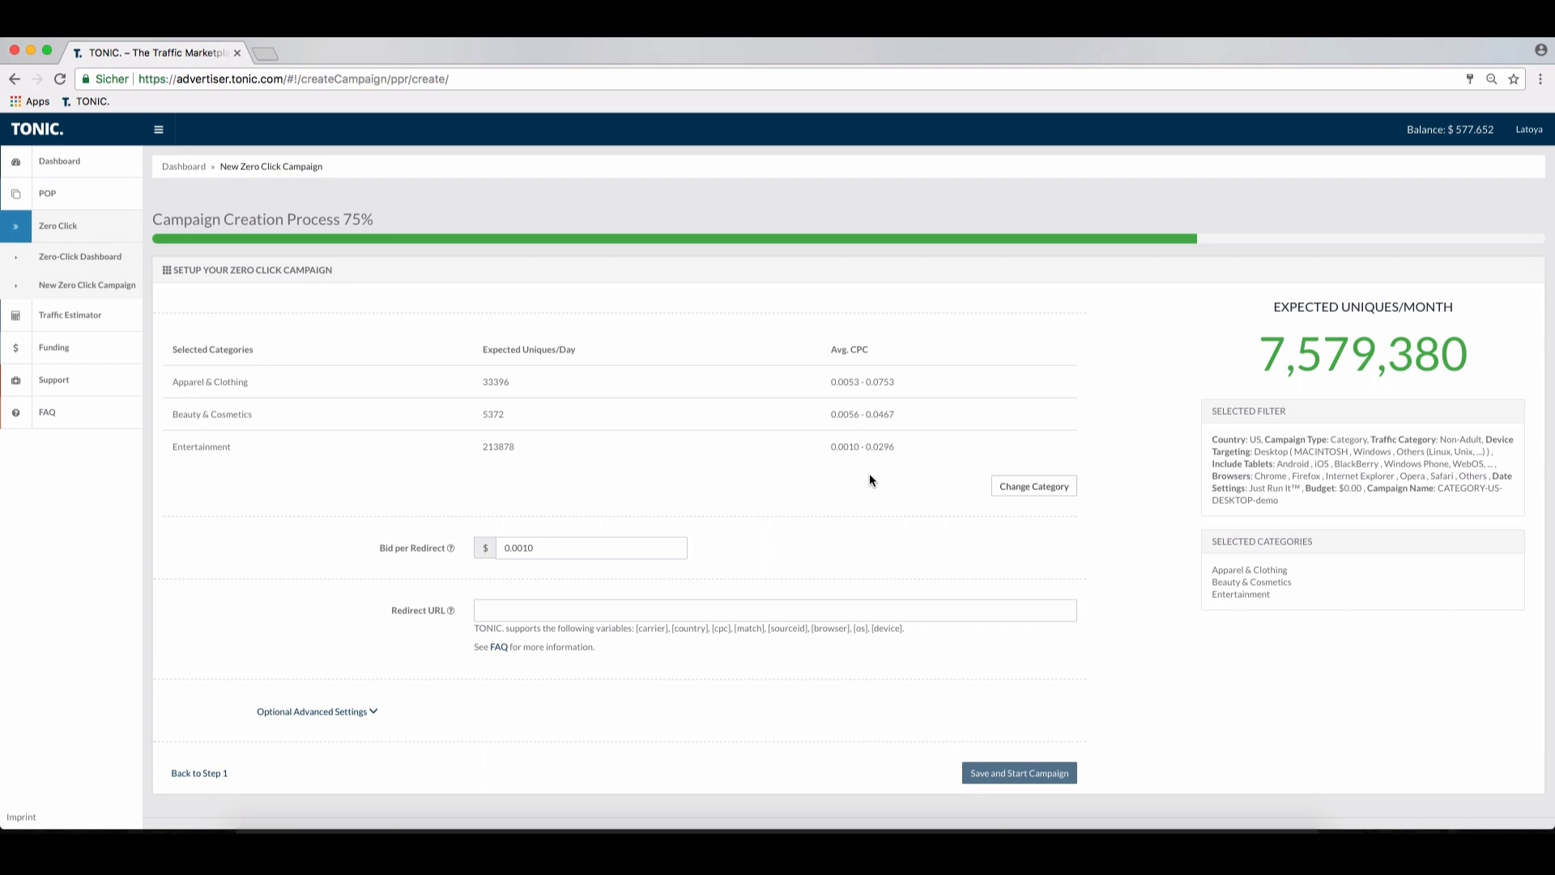
Step: Remove Entertainment from the selected categories, save the change and continue to step 2 again
left_click(1026, 493)
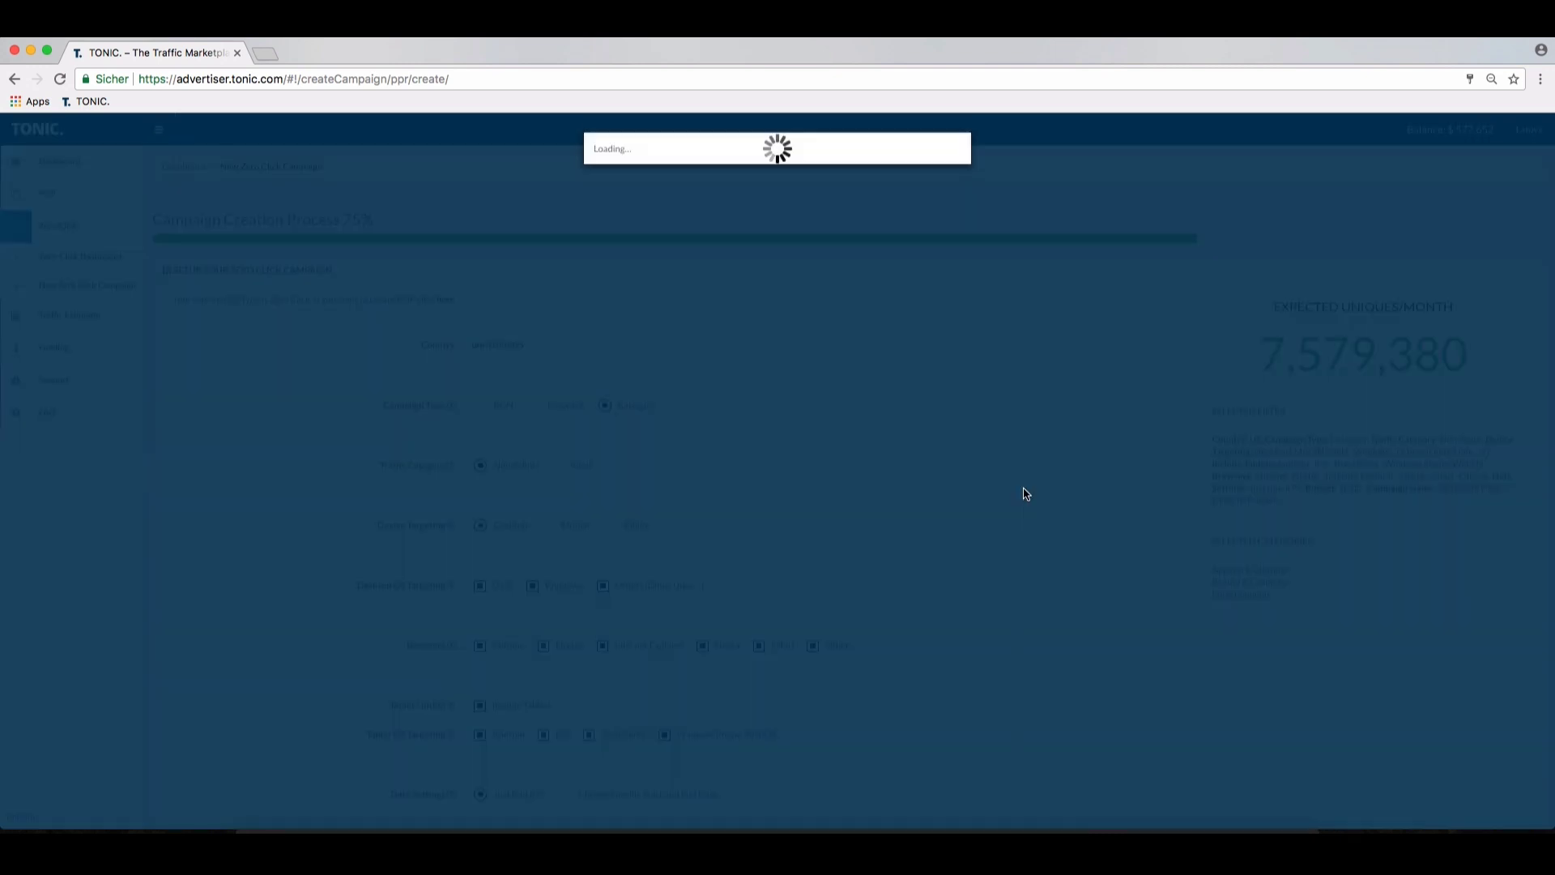
left_click(876, 297)
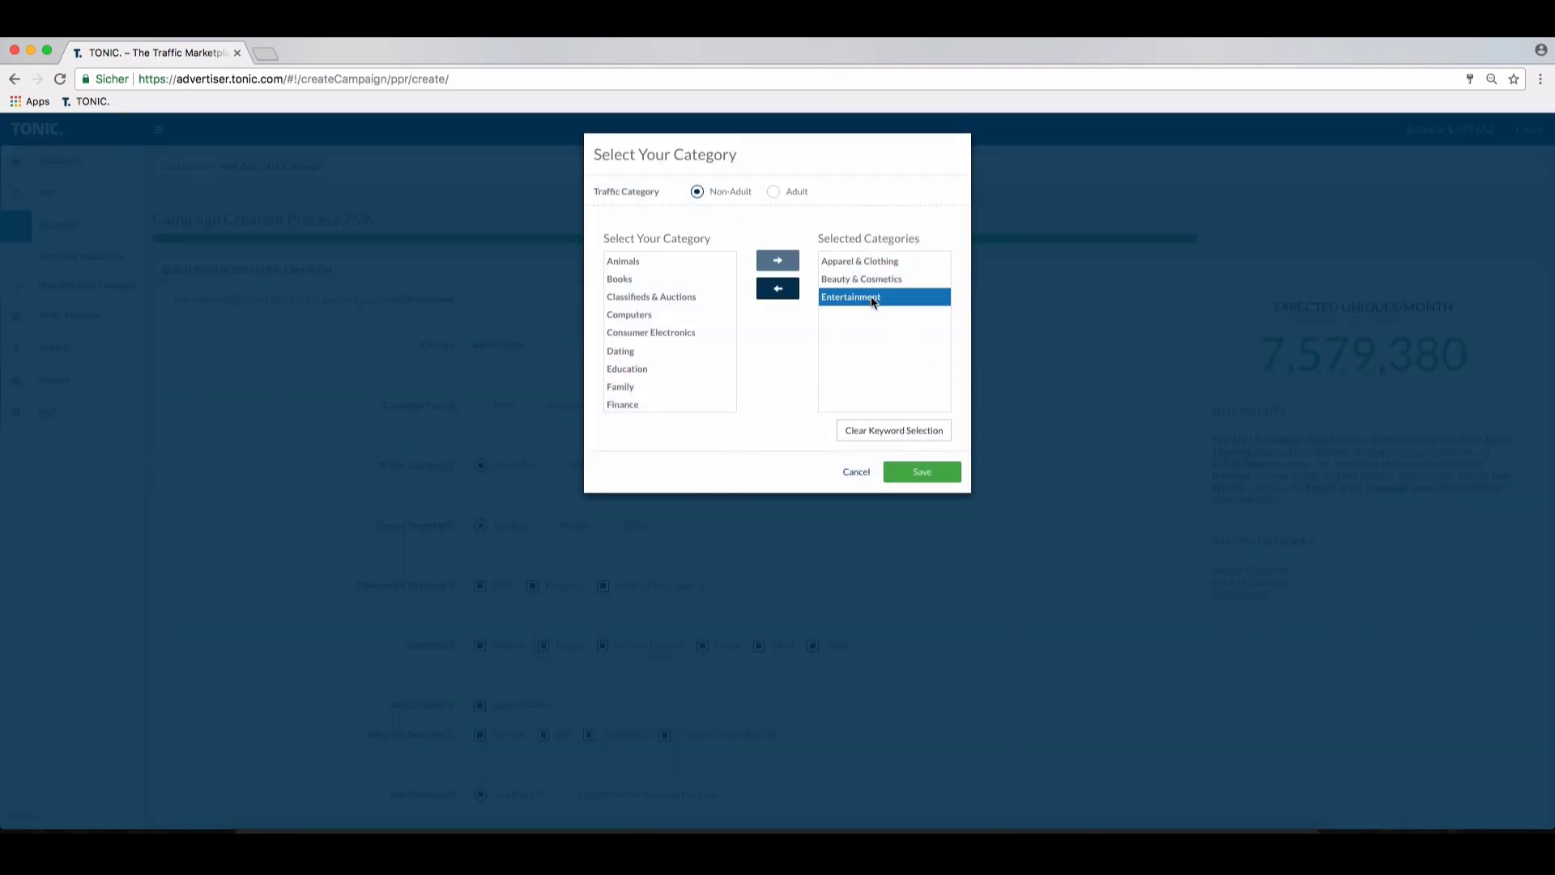
left_click(782, 290)
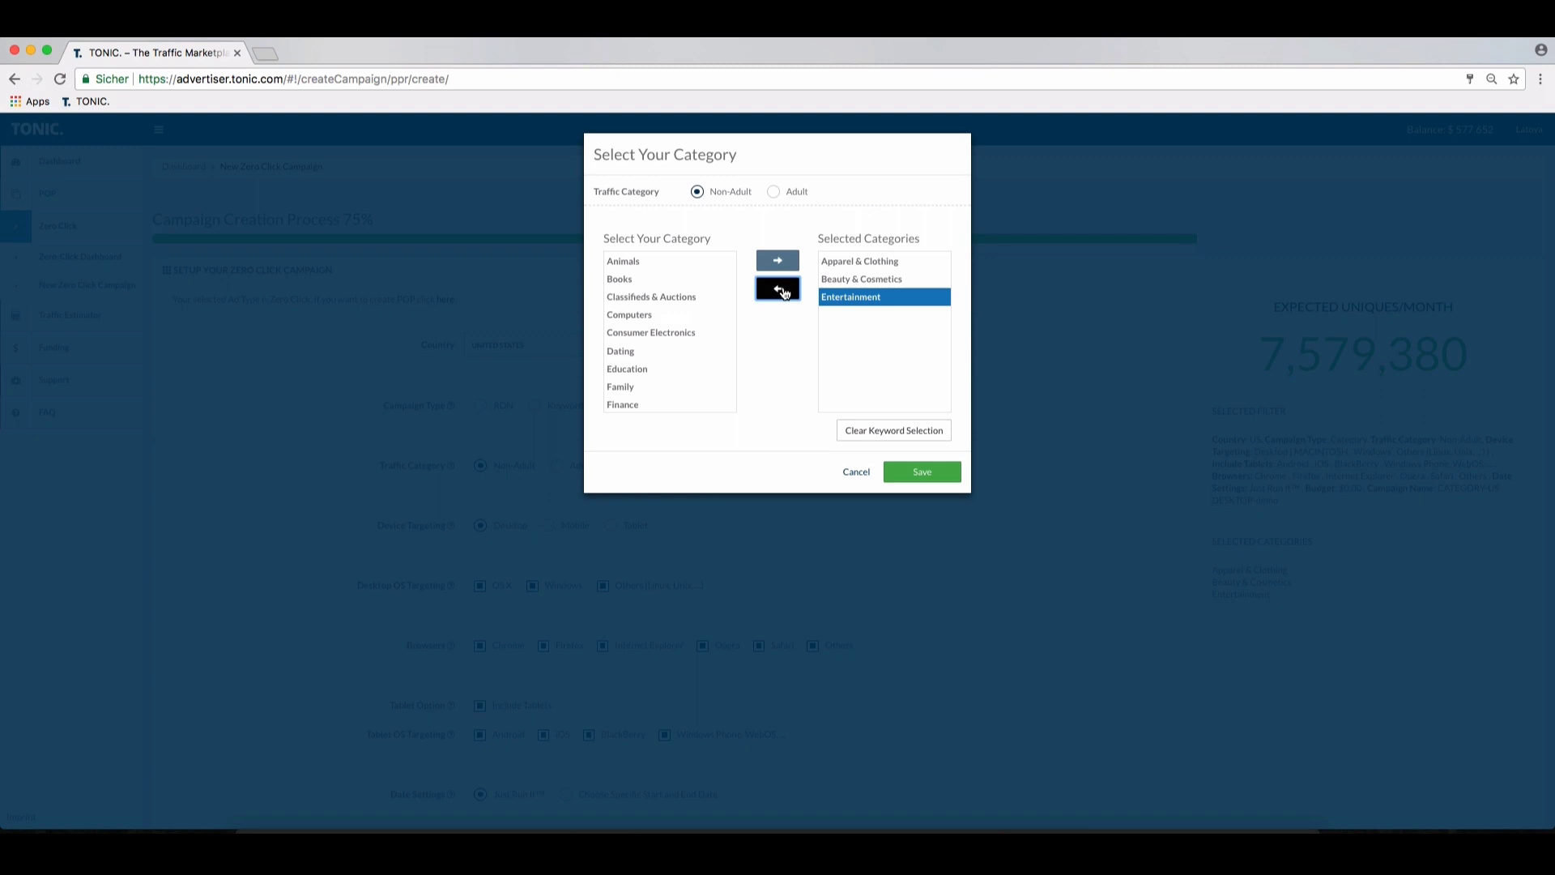
left_click(922, 472)
scroll(922, 476, "down", 5)
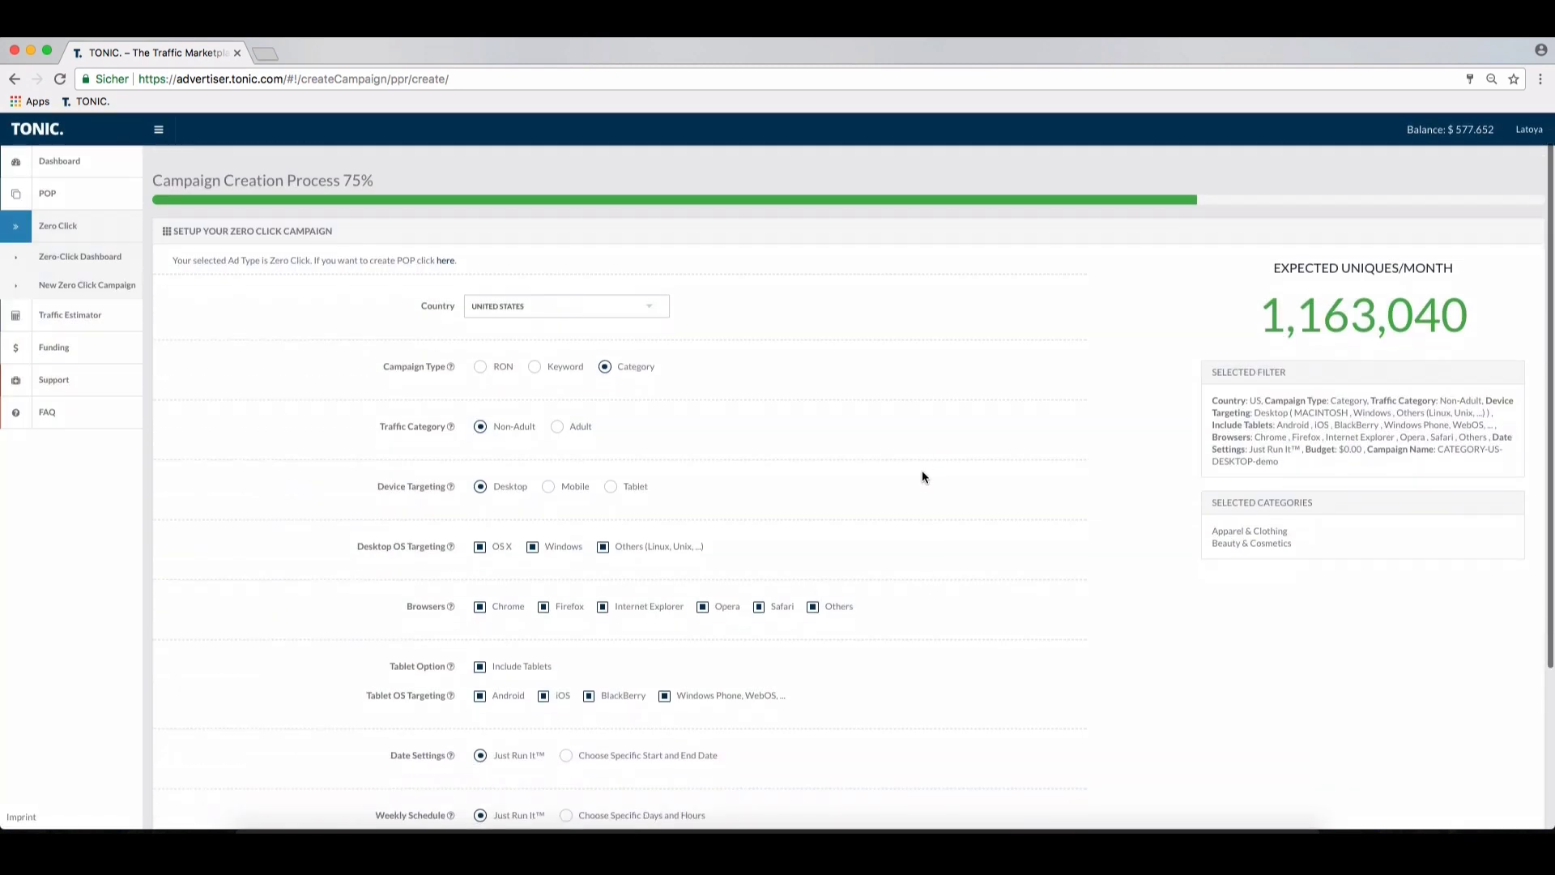
left_click(978, 784)
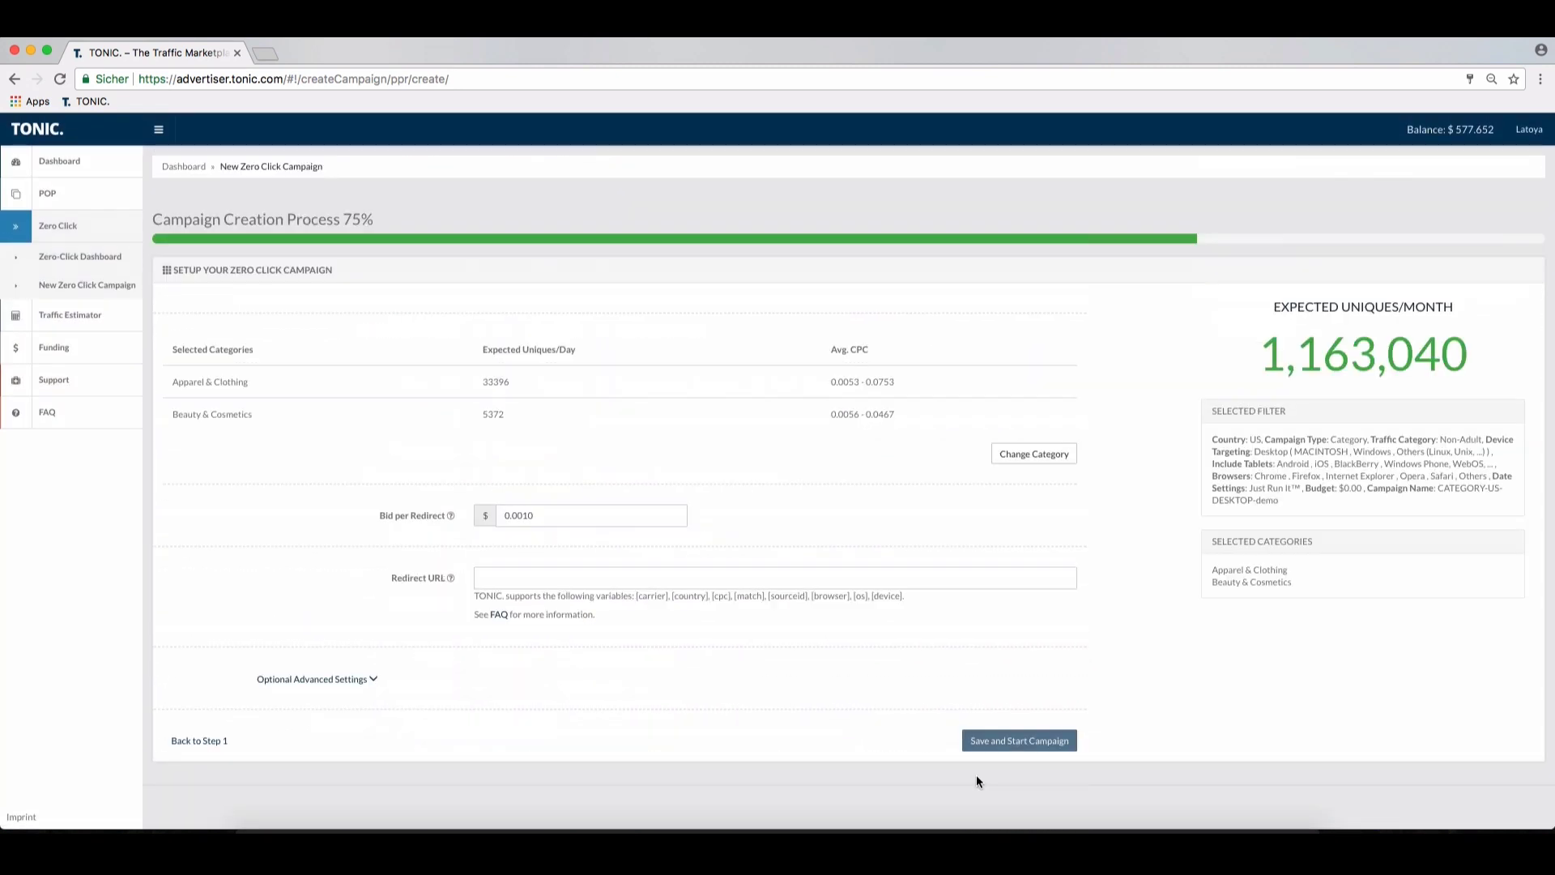
Step: Set the bid per redirect to $0.0065
left_click(636, 516)
key("BackSpace")
type("65")
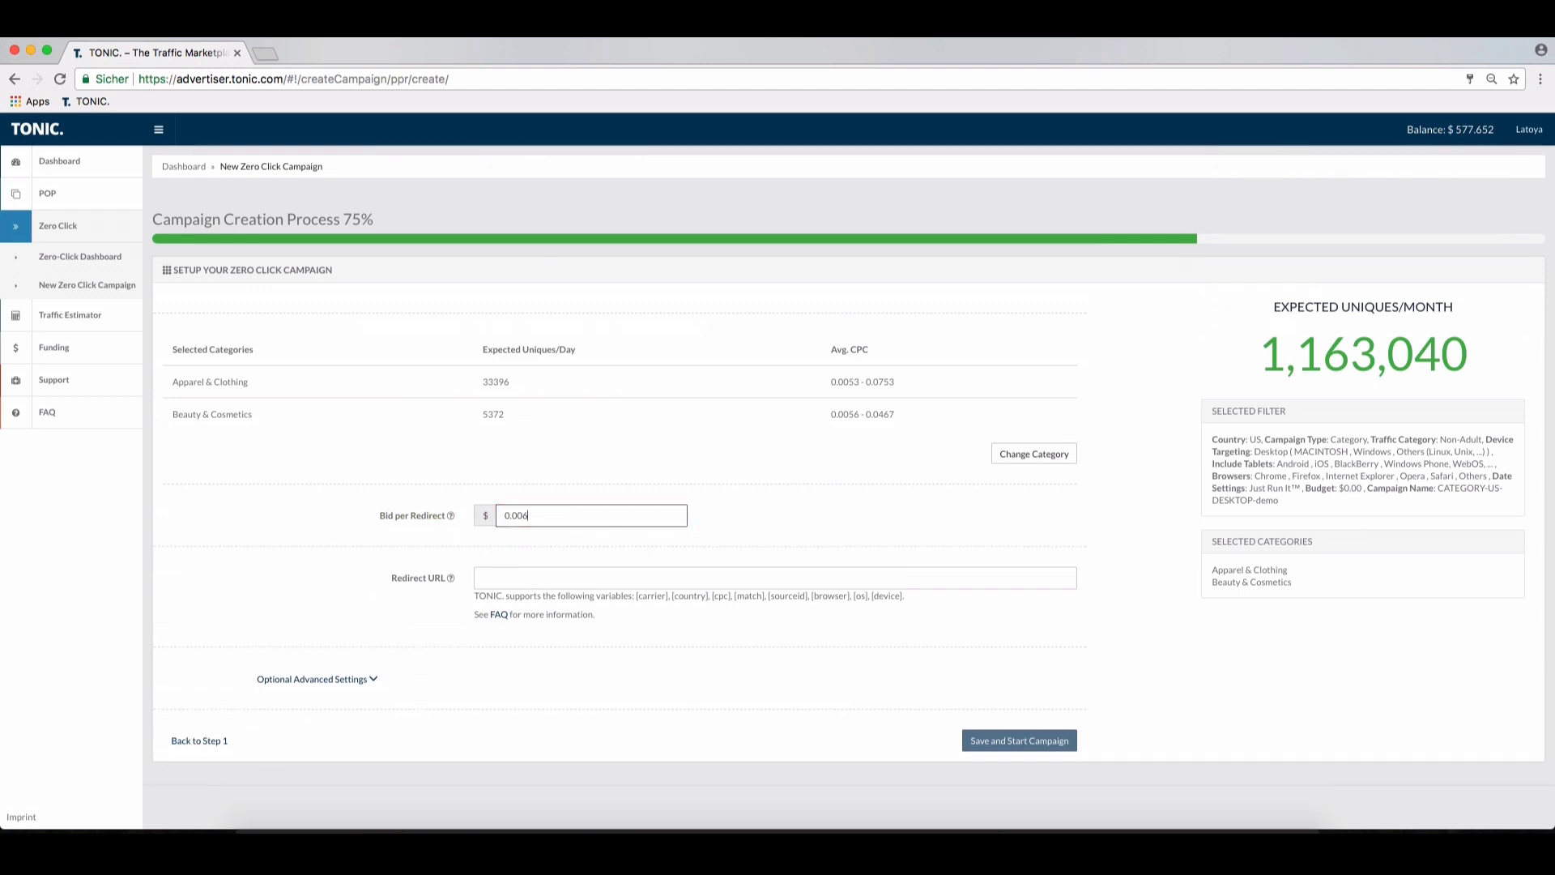